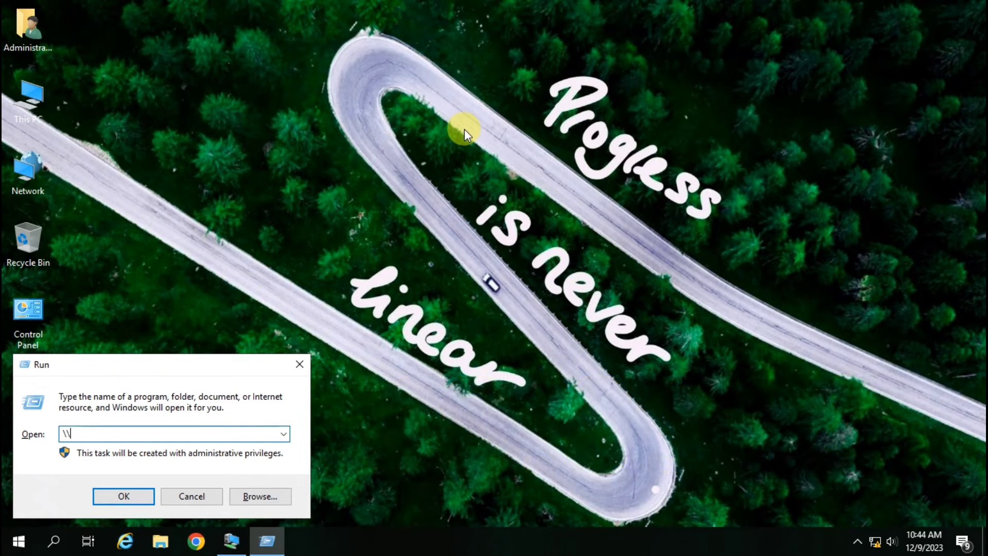
View the drives in This PC, and look at the Server-2019 virtual machine's desktop before returning to the host.
key(Escape)
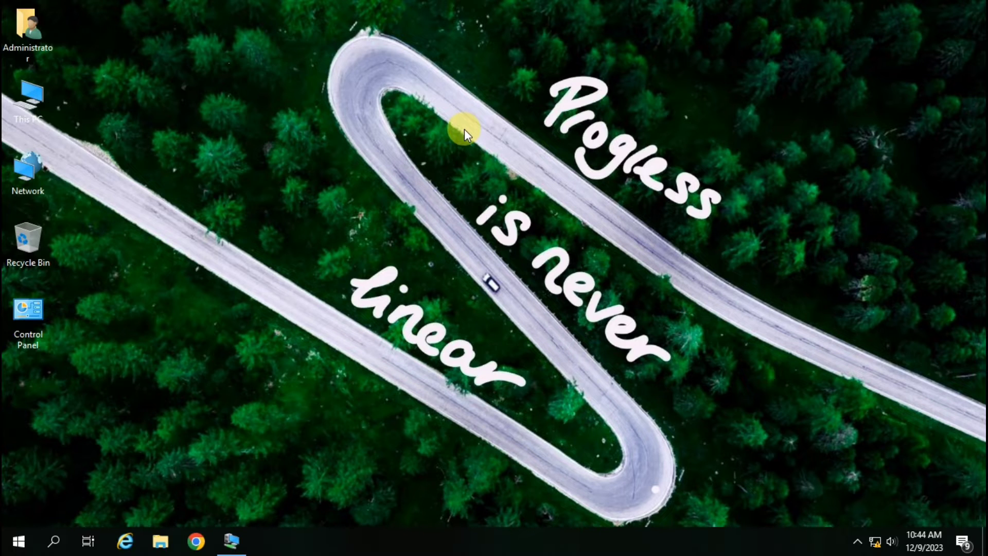
double_click(28, 100)
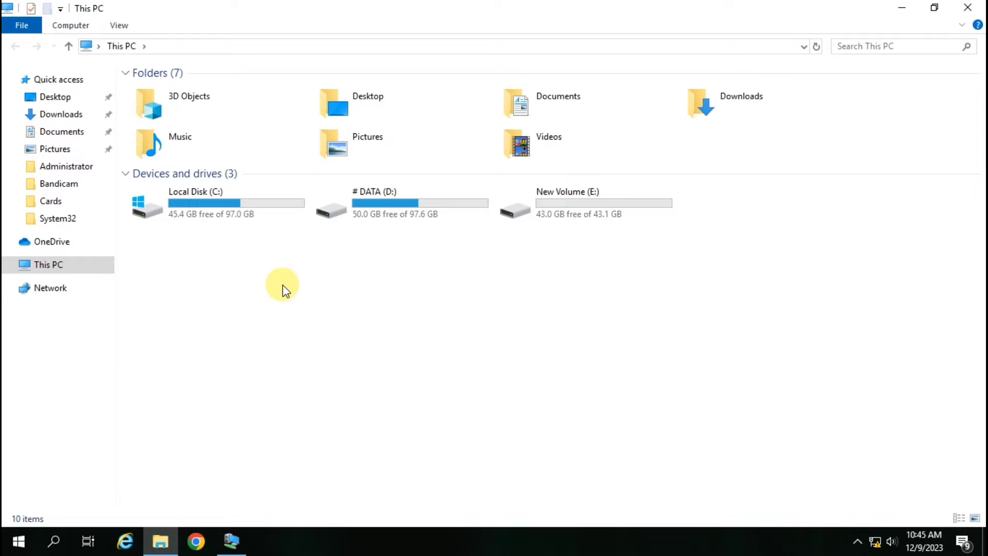
click(977, 9)
right_click(333, 150)
click(366, 198)
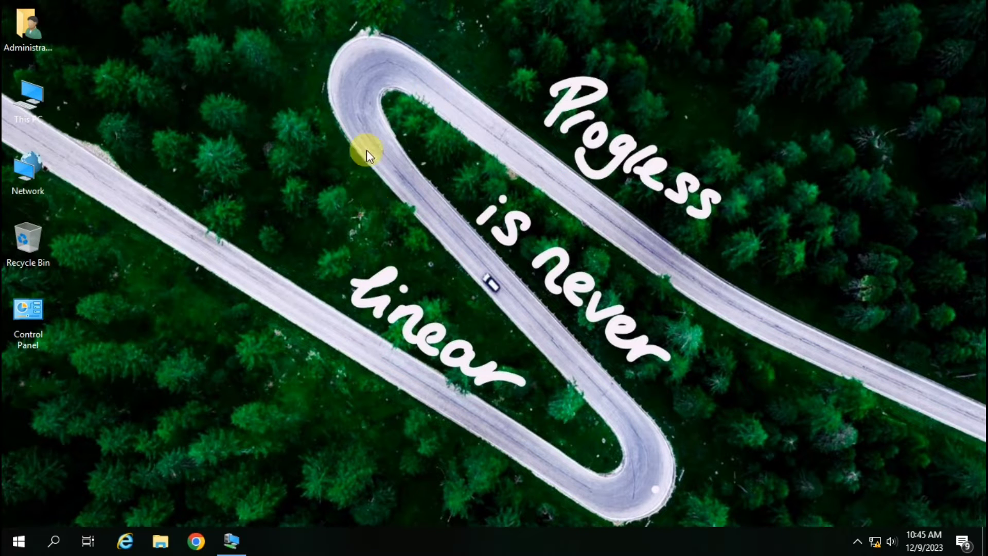
click(231, 541)
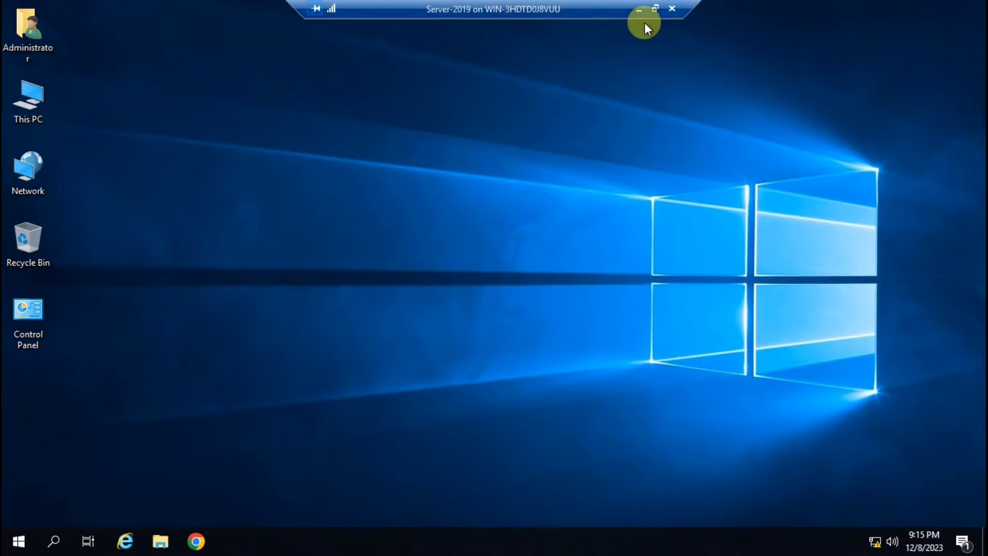
click(634, 12)
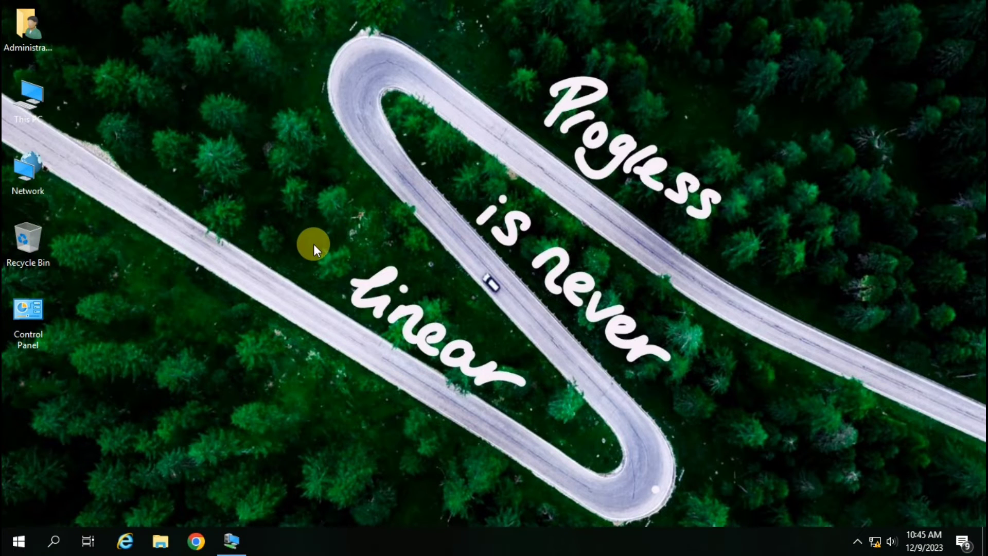
Run ipconfig in a Command Prompt on the host and highlight the IPv4 address of the vEthernet adapter.
key(super+r)
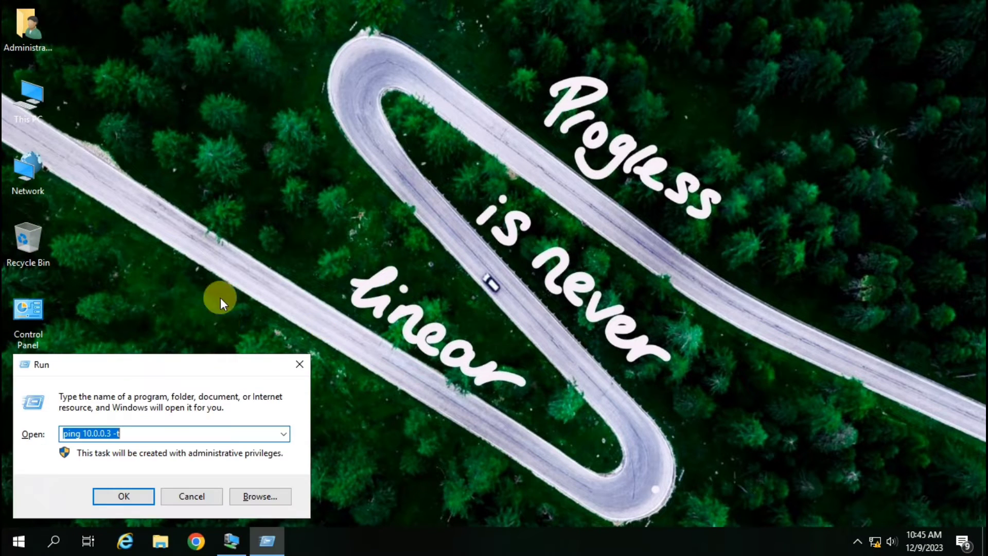
text(cmd)
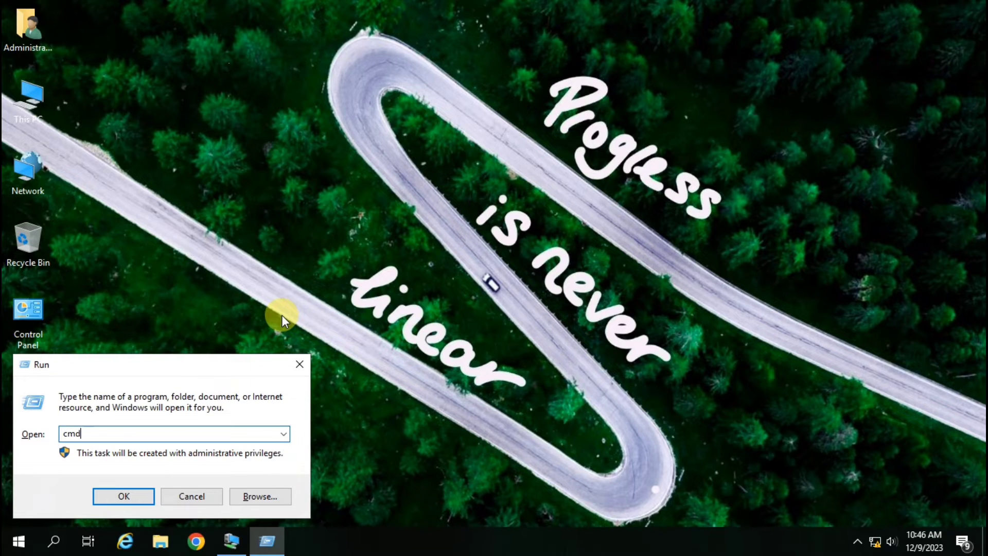
key(Return)
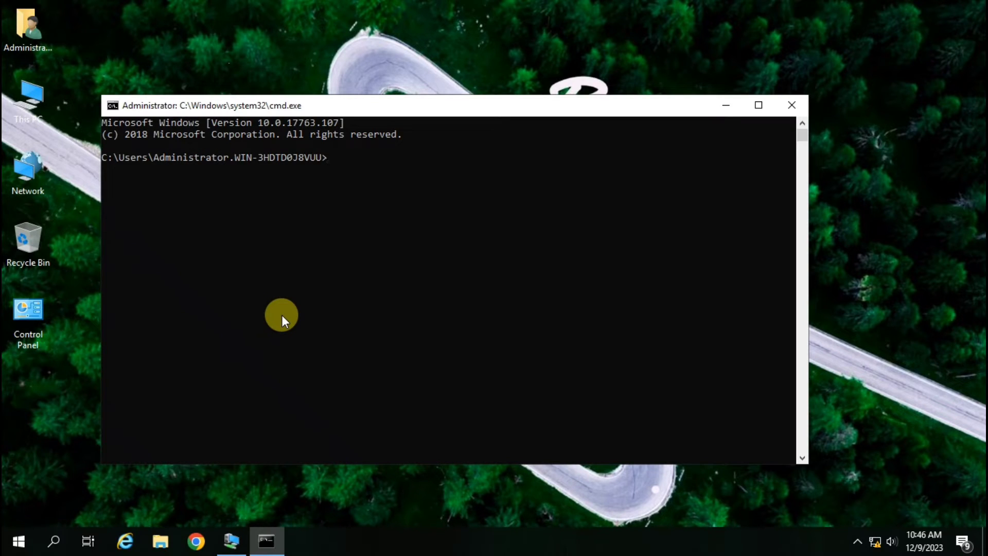
text(ipconfig)
key(Return)
drag(327, 239, 373, 238)
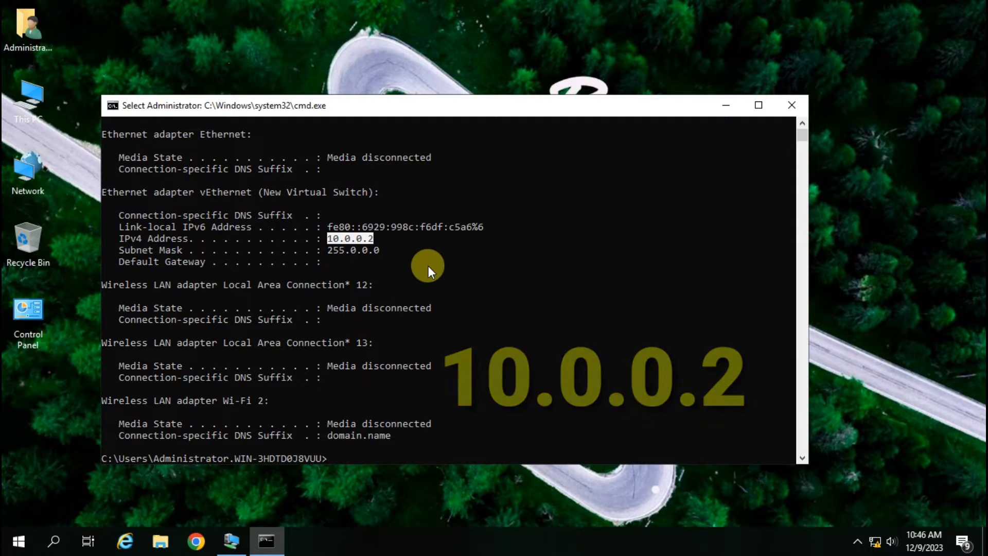
Switch to the Server-2019 virtual machine, run ipconfig in a Command Prompt and highlight its IPv4 address.
click(238, 552)
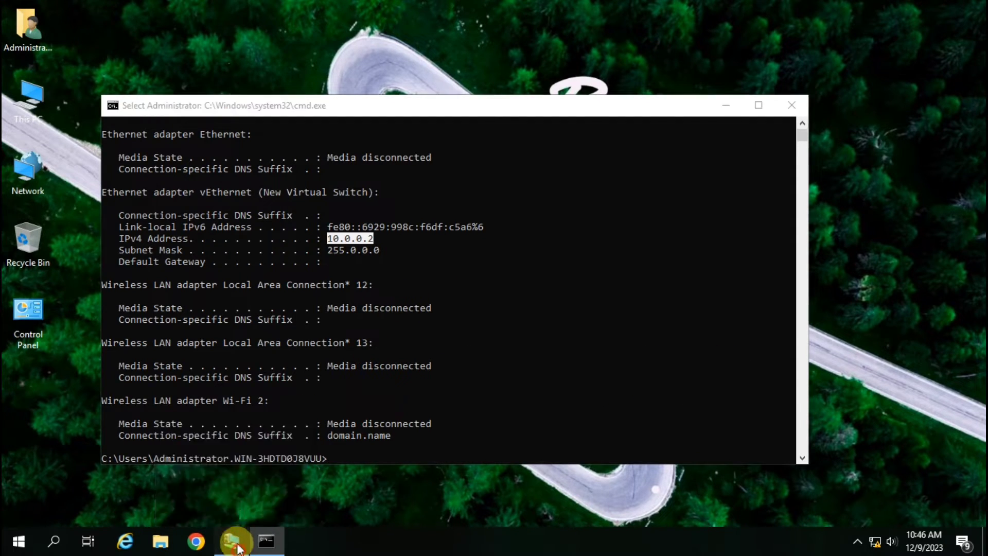
key(super+r)
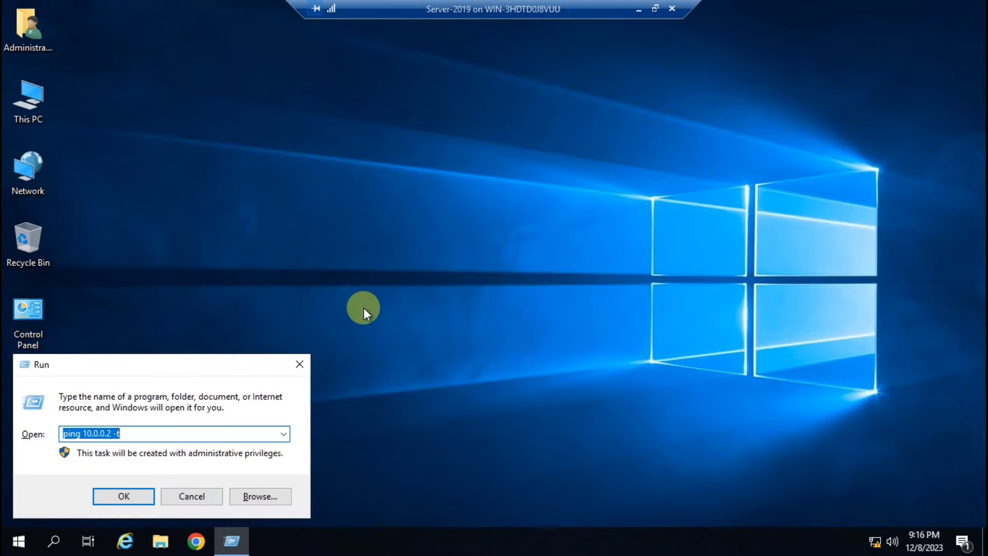
text(cmd)
key(Return)
text(ipo)
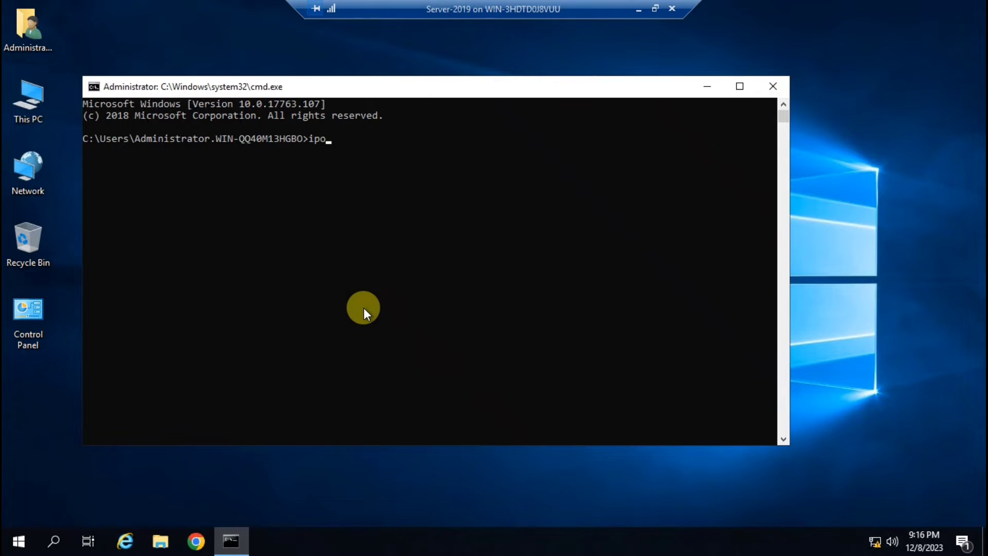
key(BackSpace)
text(config)
key(Return)
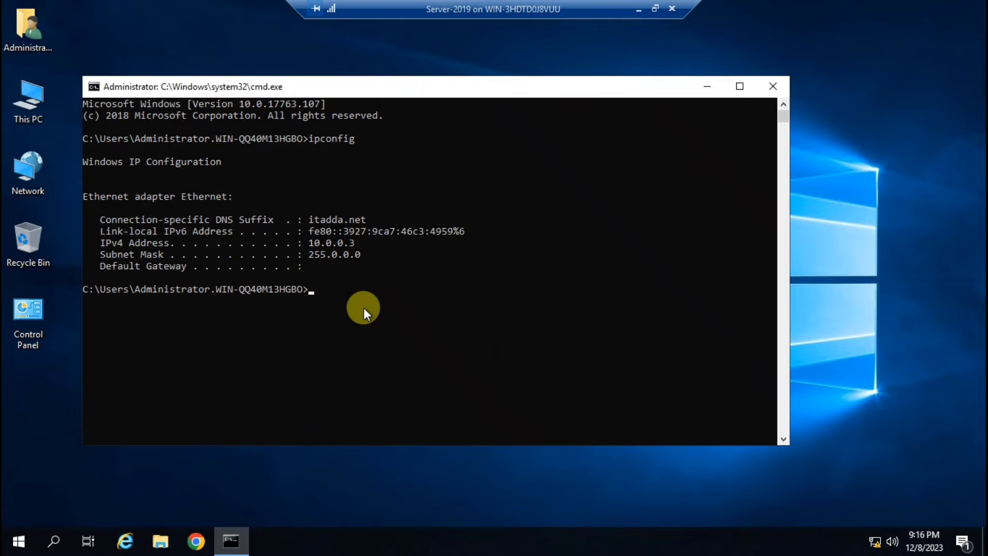
click(311, 242)
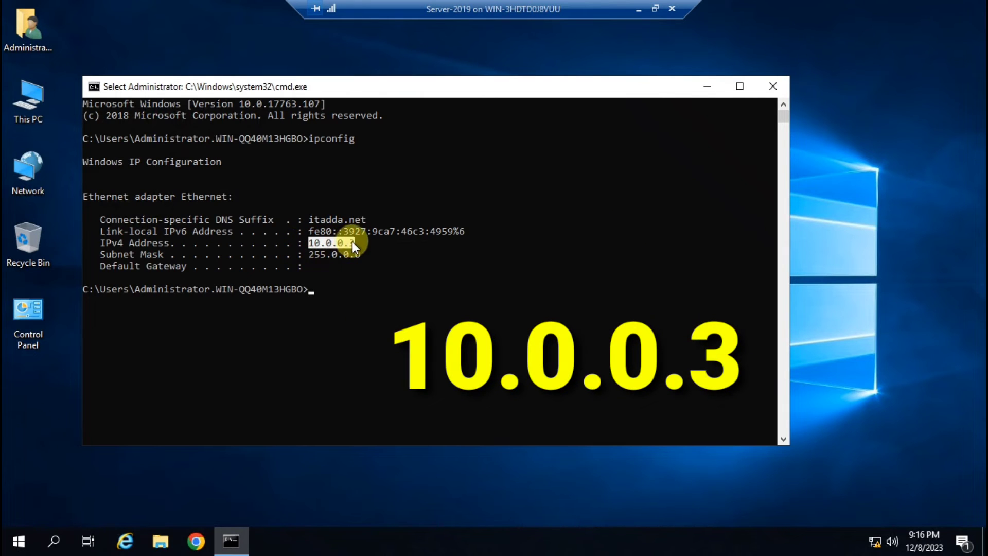
Ping the host at 10.0.0.2 from the virtual machine's Command Prompt.
click(306, 311)
click(345, 288)
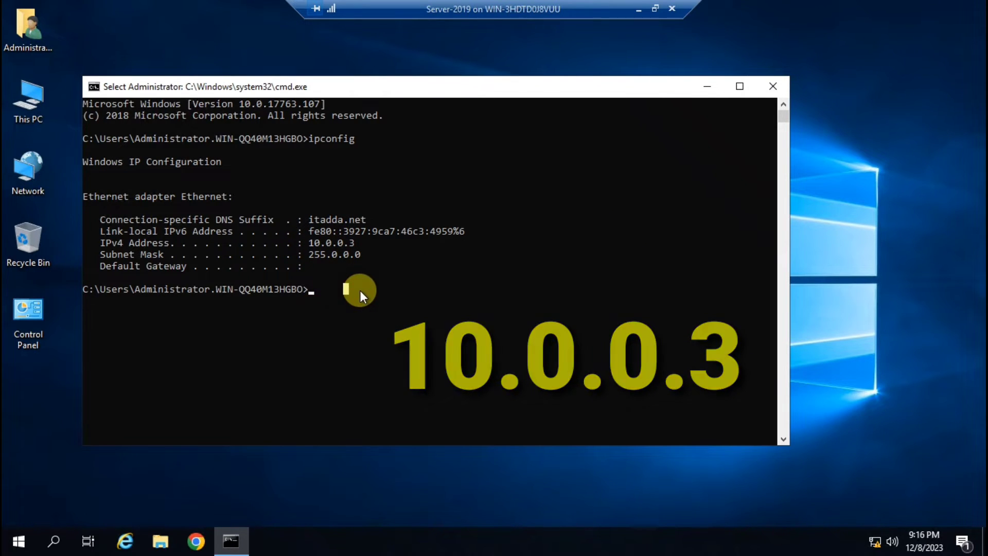
text(ping)
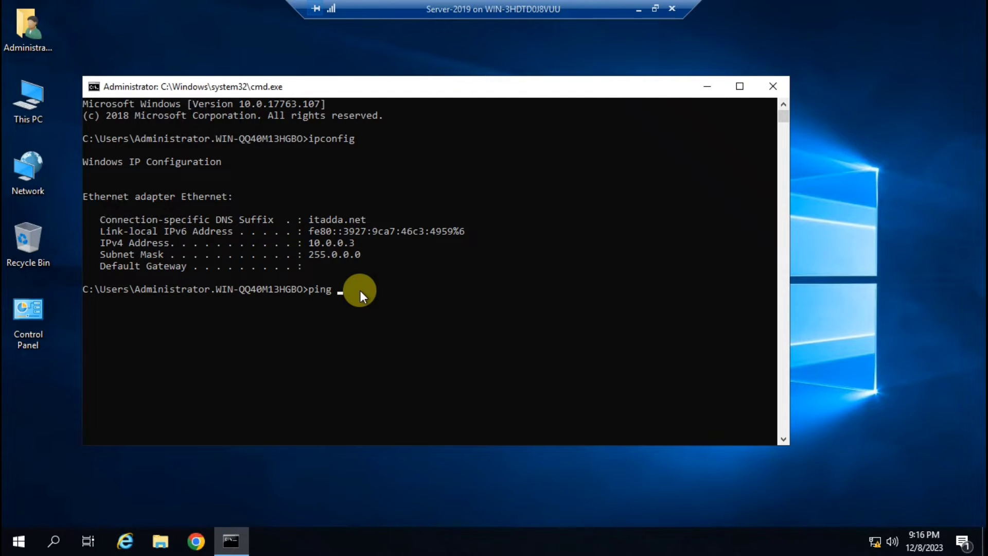
text( 10.)
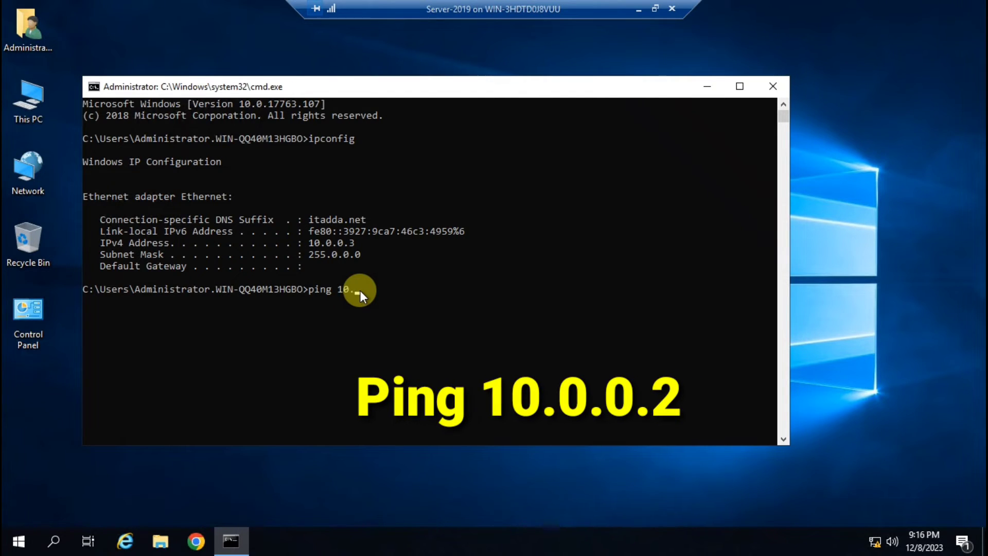
text(0.0.2)
key(Return)
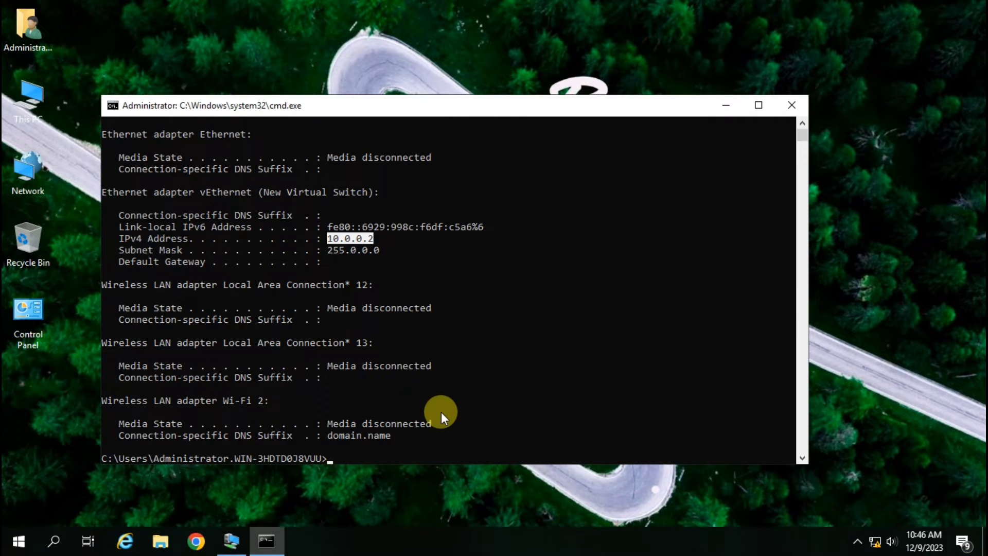
Ping the virtual machine at 10.0.0.3 from the host's Command Prompt and close the prompt.
key(Return)
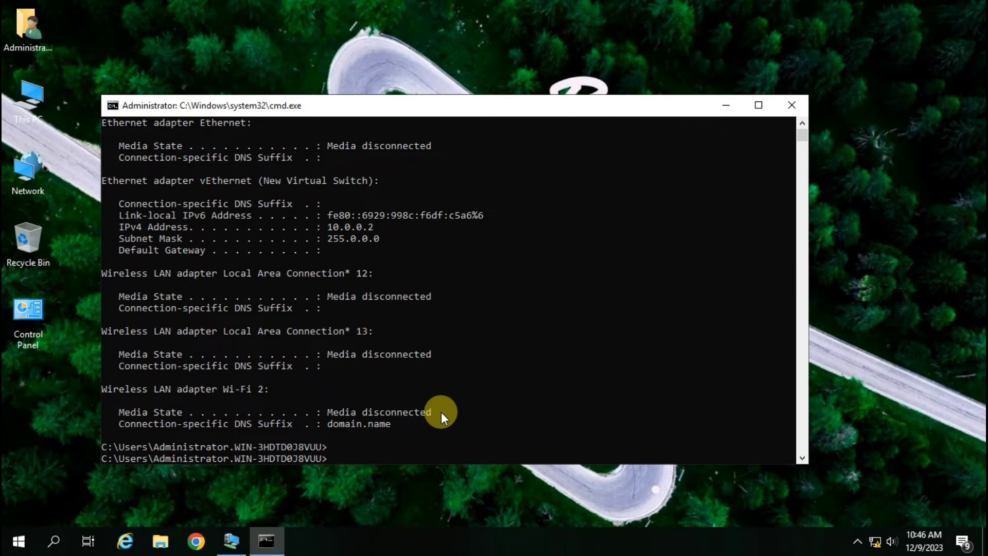
text(ping )
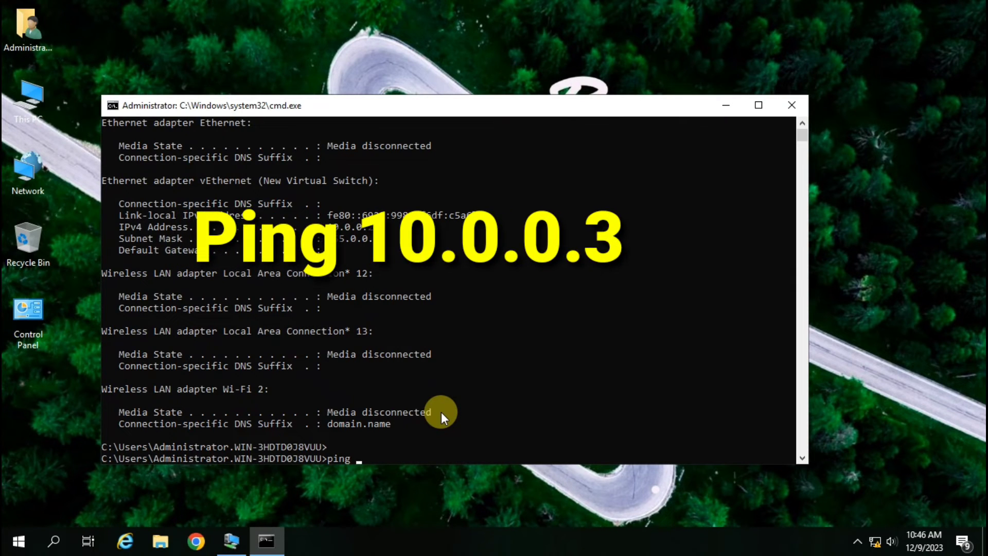
text(10.0.0.3)
key(Return)
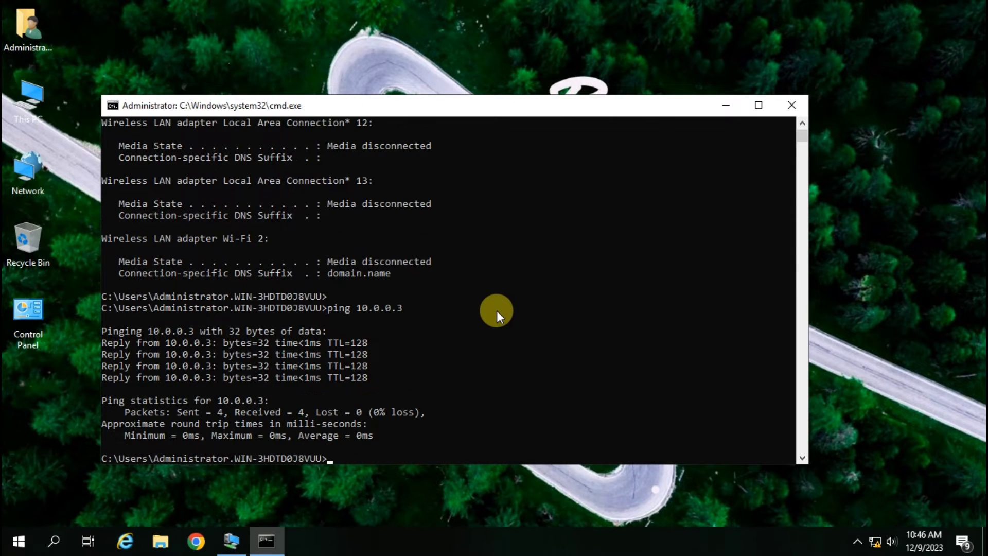
click(786, 108)
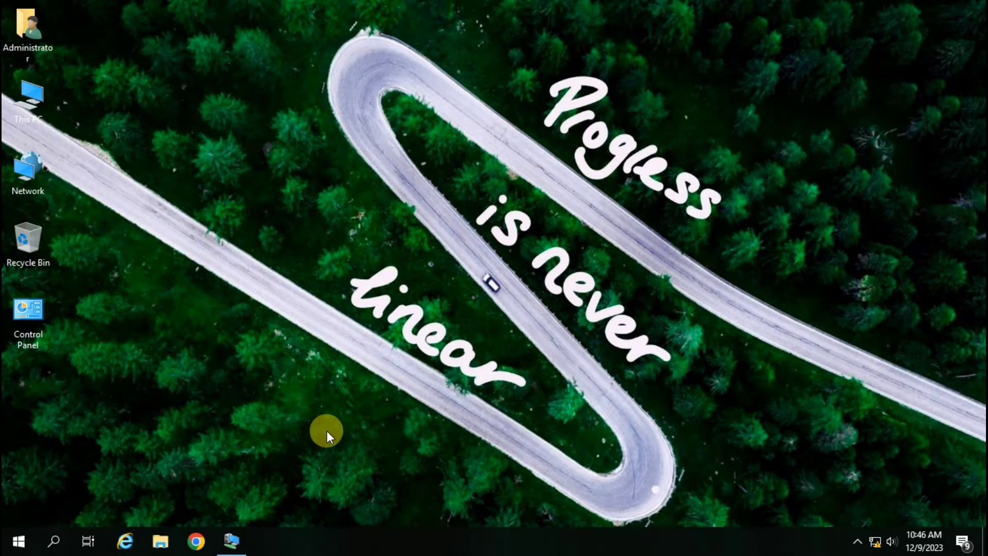
Create a new folder named MAP on the host's desktop.
right_click(259, 115)
click(319, 237)
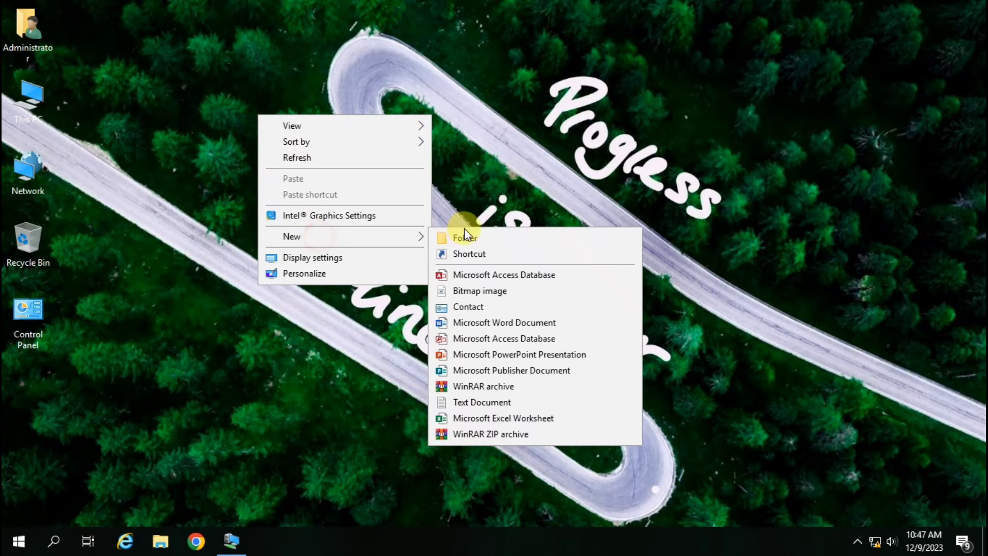
click(466, 236)
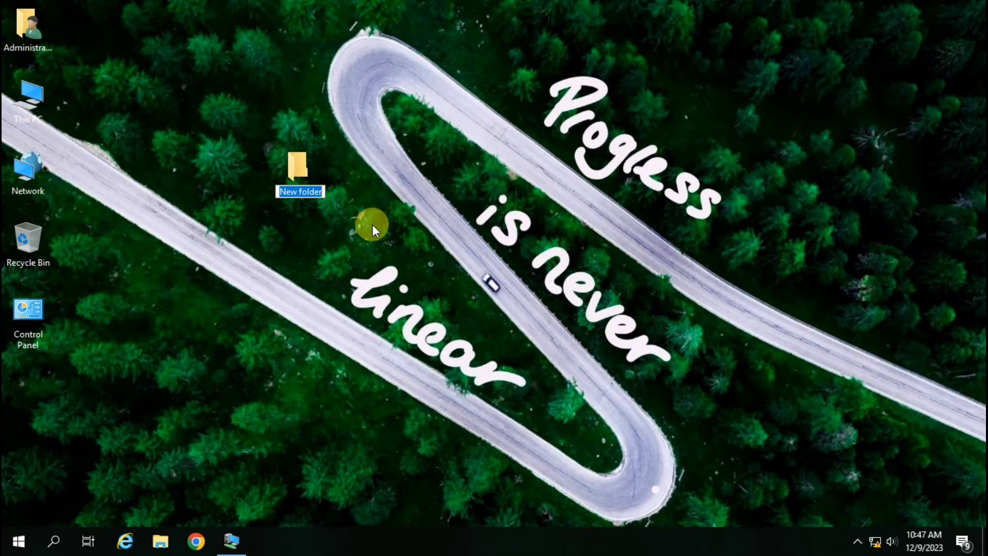
text(MAP)
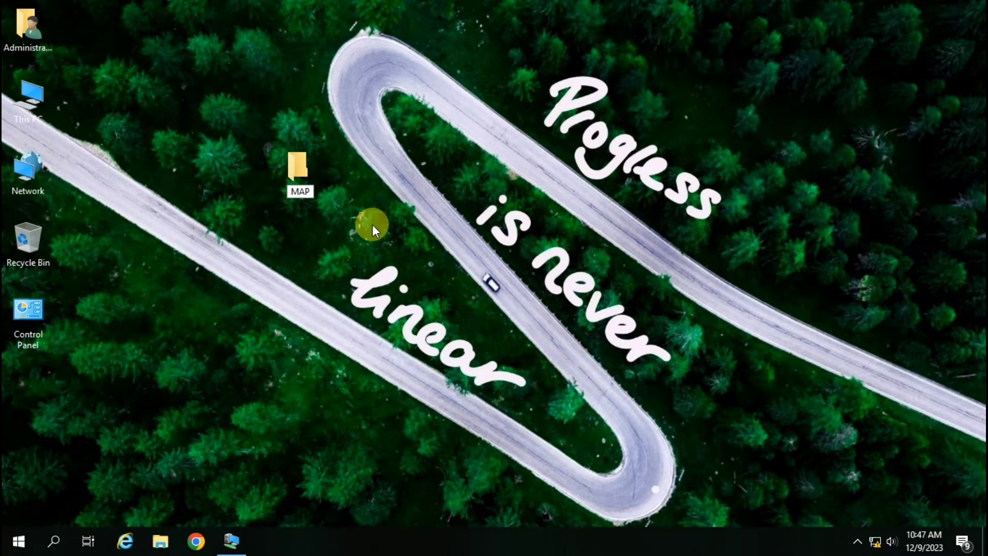
key(Return)
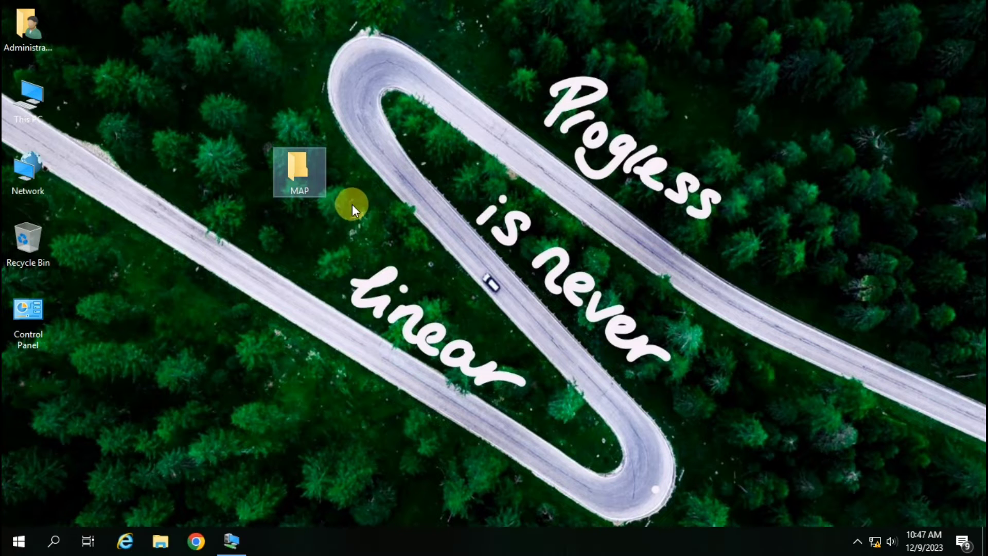
Enable sharing of the MAP folder in the Advanced Sharing settings of its properties.
right_click(305, 189)
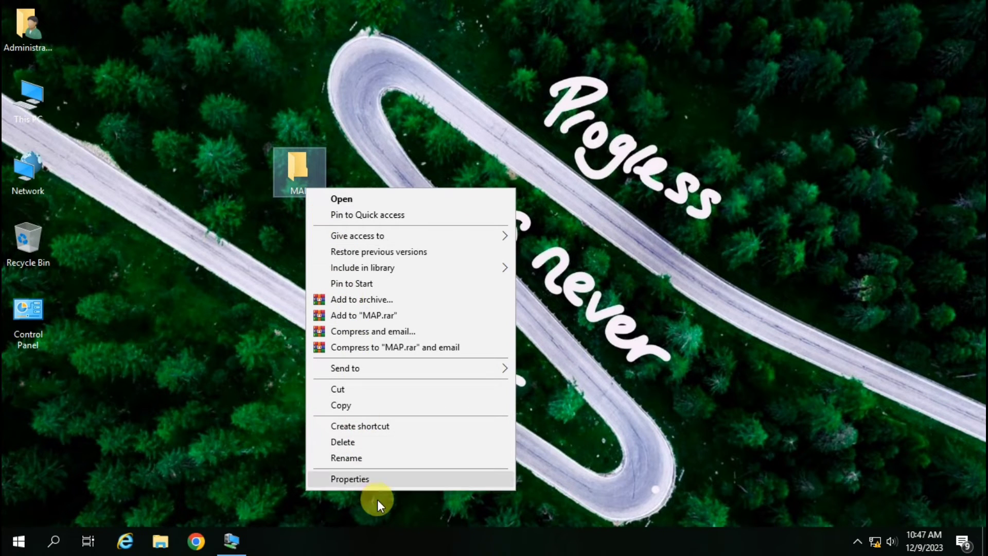
click(378, 482)
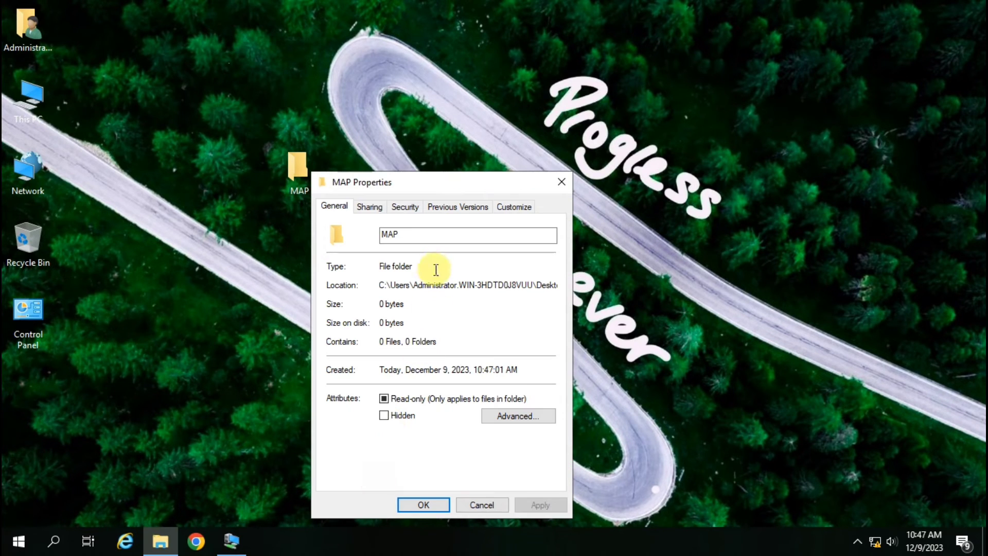
click(370, 206)
drag(428, 183, 436, 131)
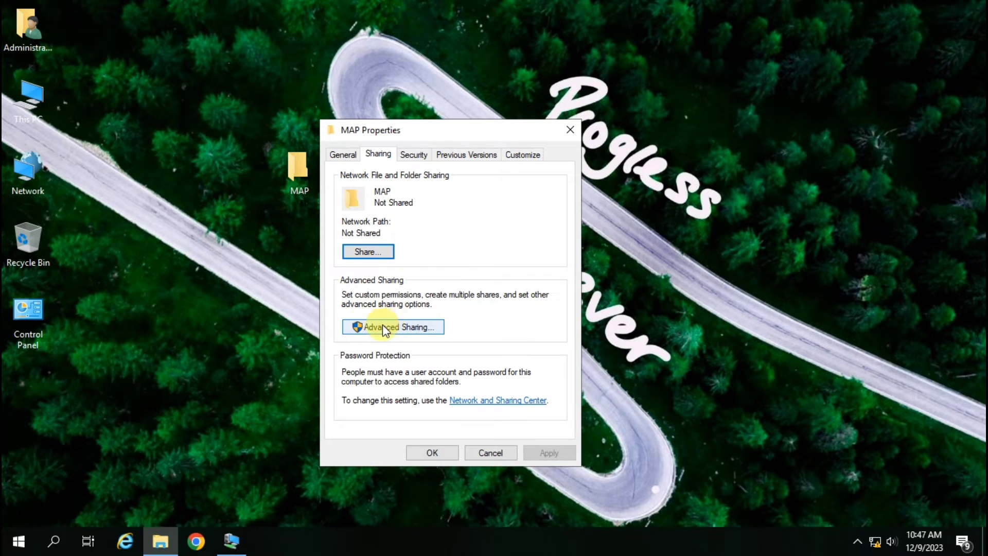
click(404, 326)
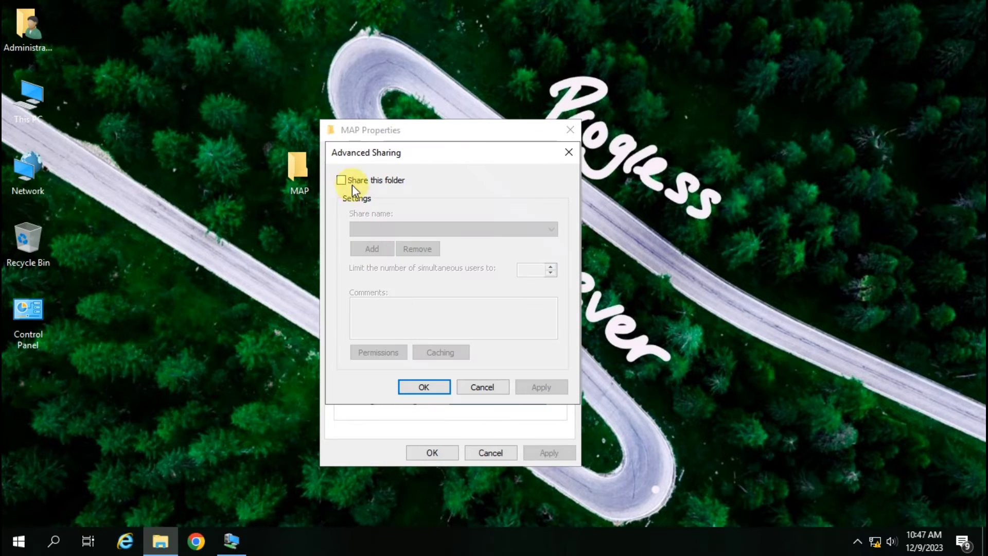
click(363, 181)
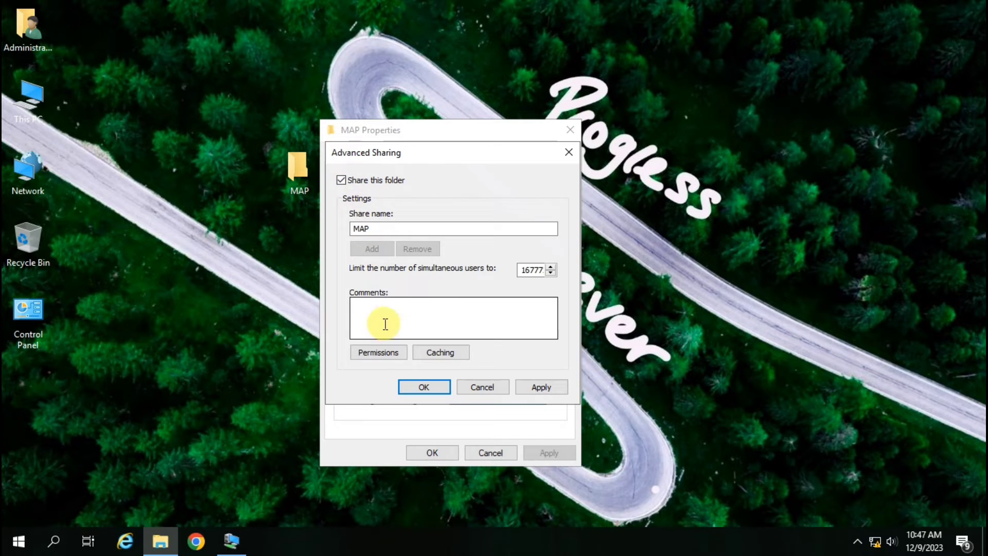
Allow Everyone Full Control in the MAP share permissions, confirm all sharing dialogs and refresh the desktop.
click(383, 353)
click(510, 339)
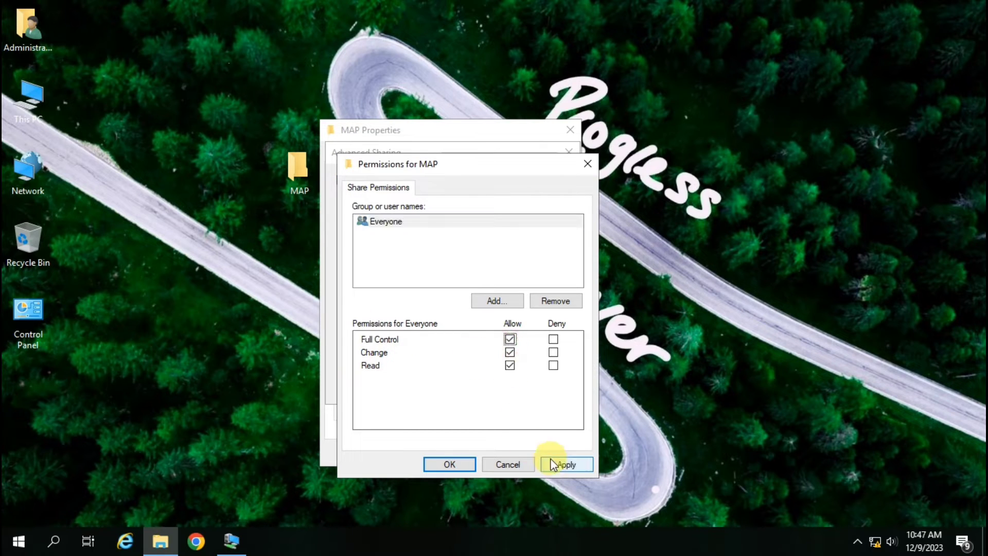
click(566, 464)
click(458, 463)
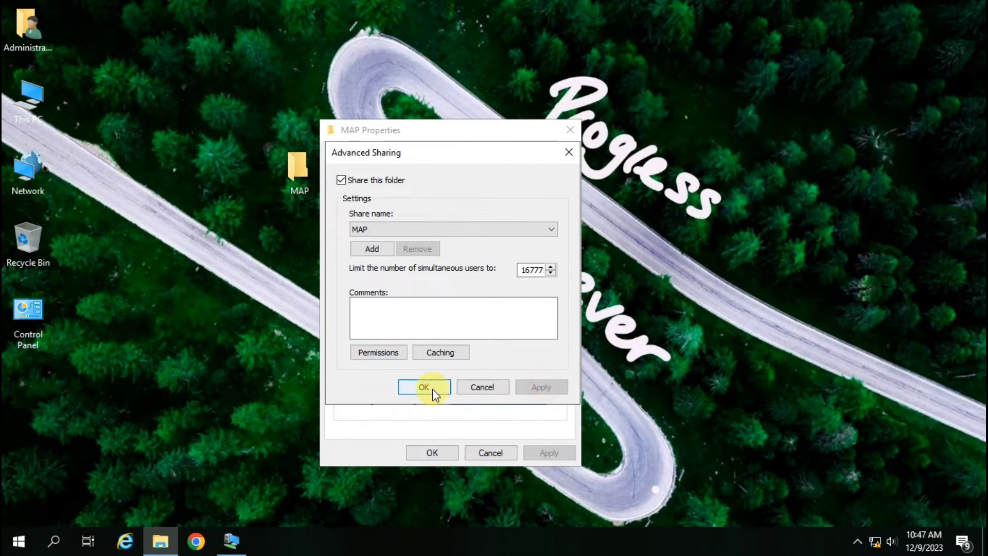
click(432, 387)
click(436, 451)
right_click(428, 204)
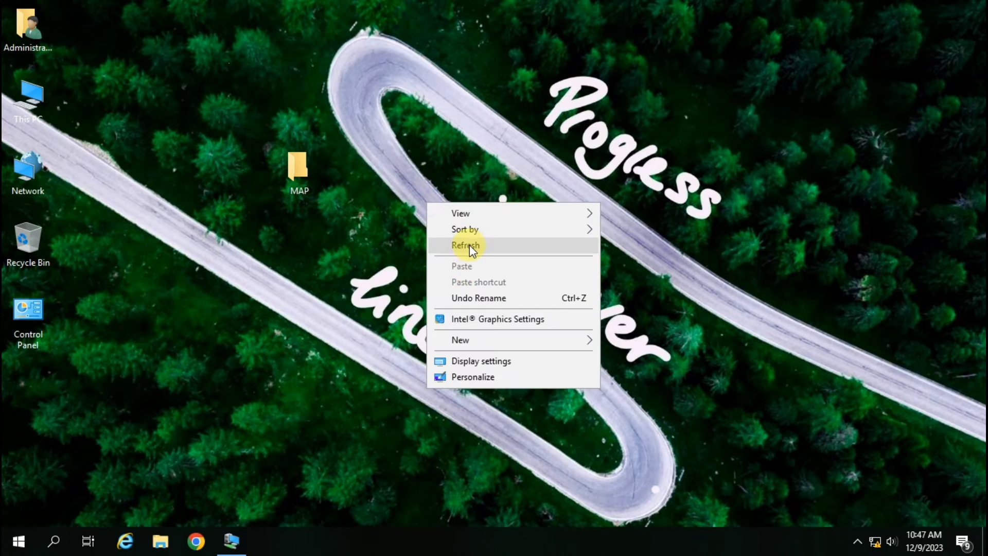
click(470, 245)
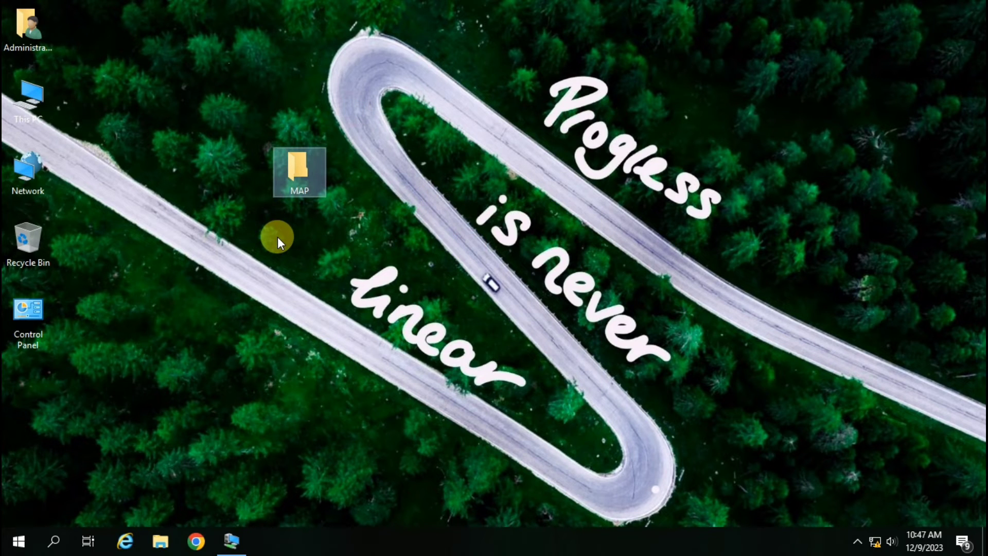
Switch to the Server-2019 virtual machine, close its Command Prompt and open the host's shared folders at \\10.0.0.2.
click(234, 538)
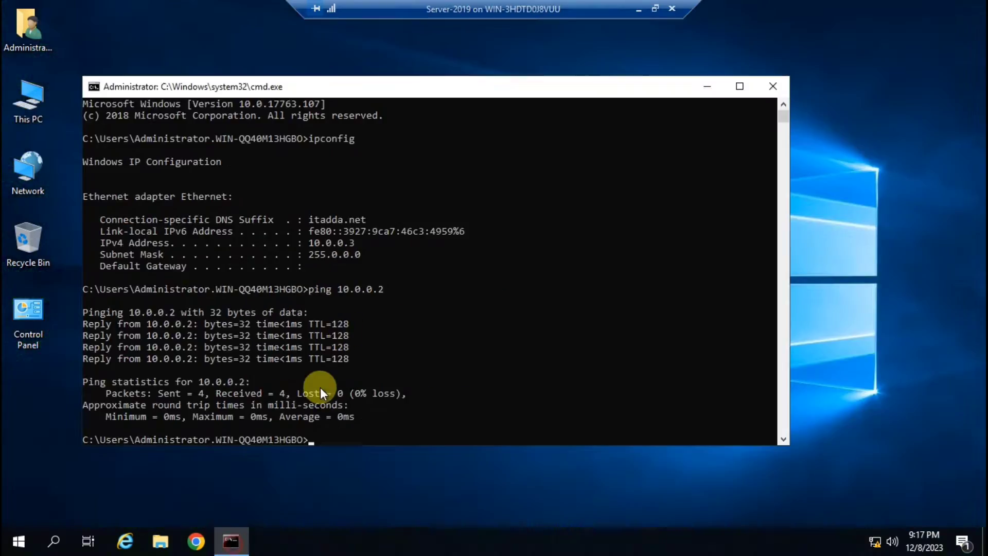
click(772, 86)
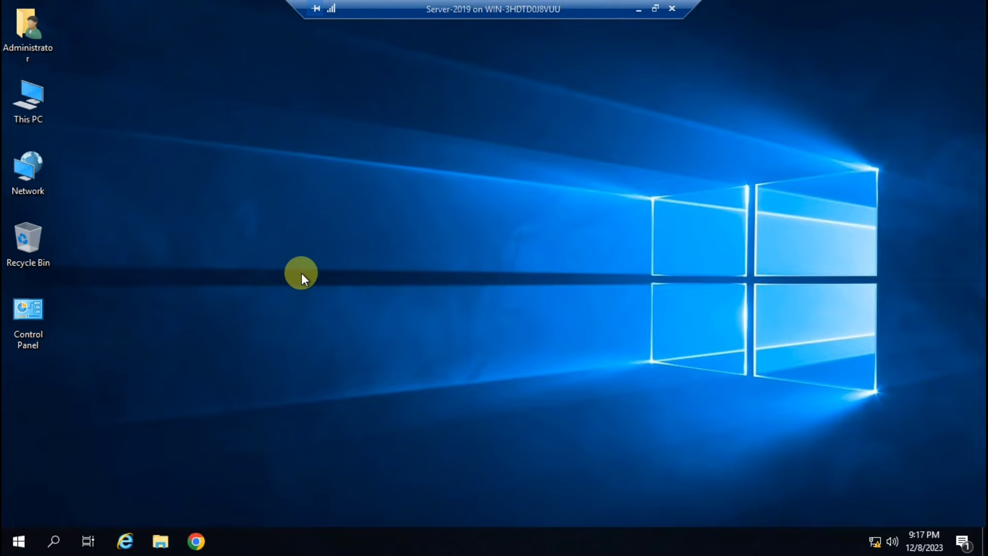
key(super+r)
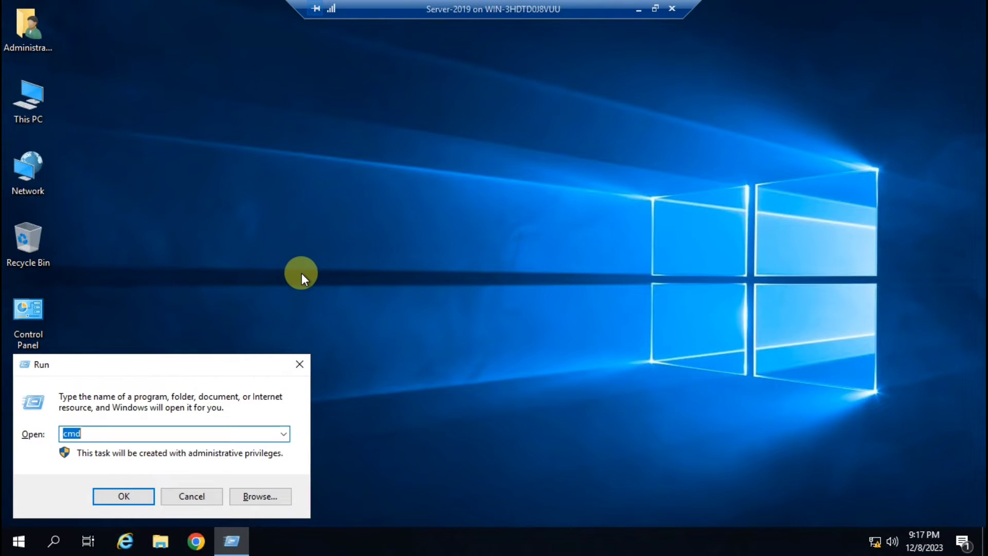
text(\\)
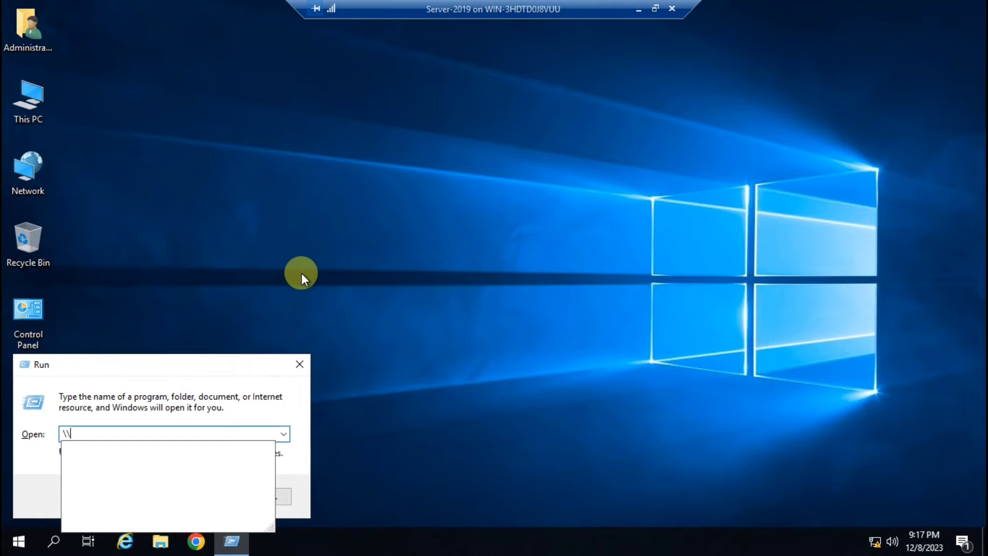
text(10.0.)
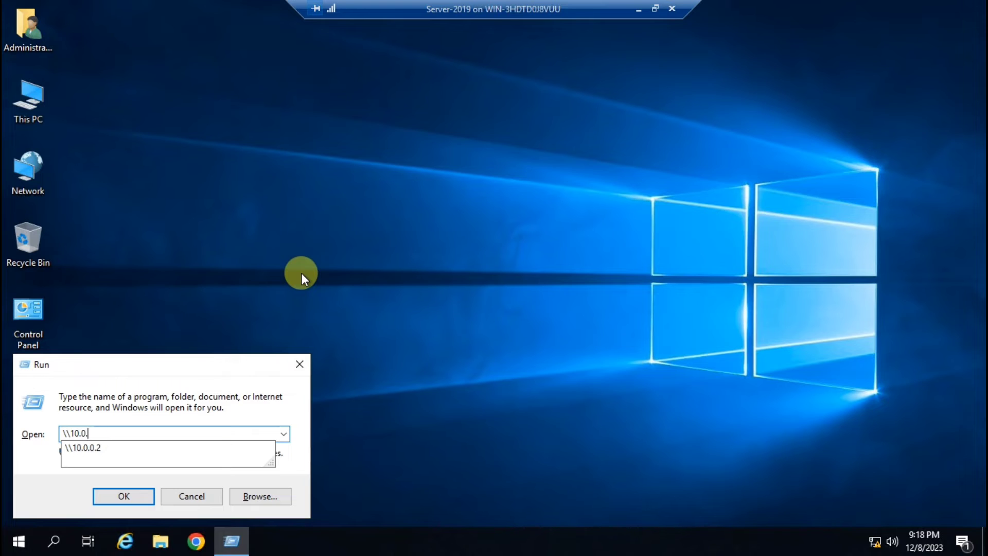
key(Down)
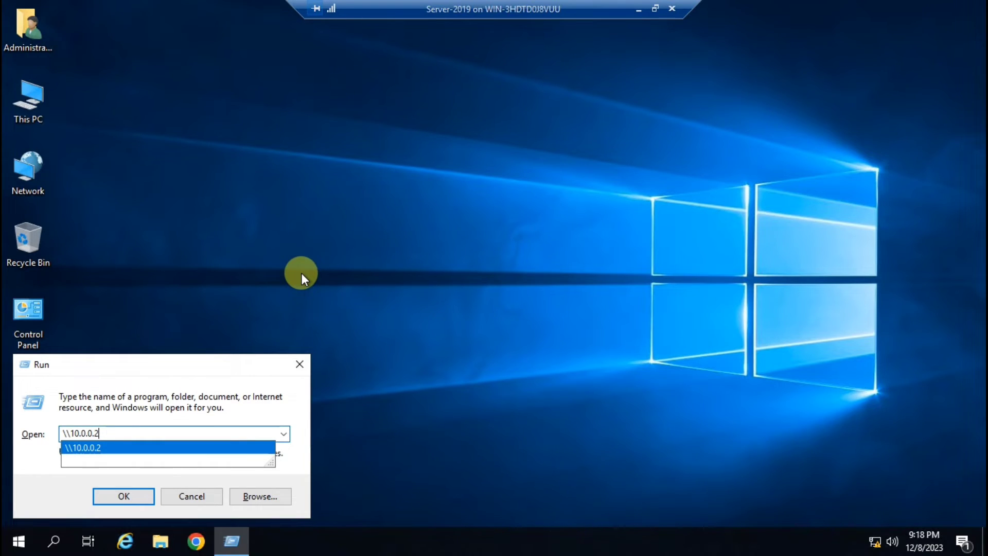
key(Return)
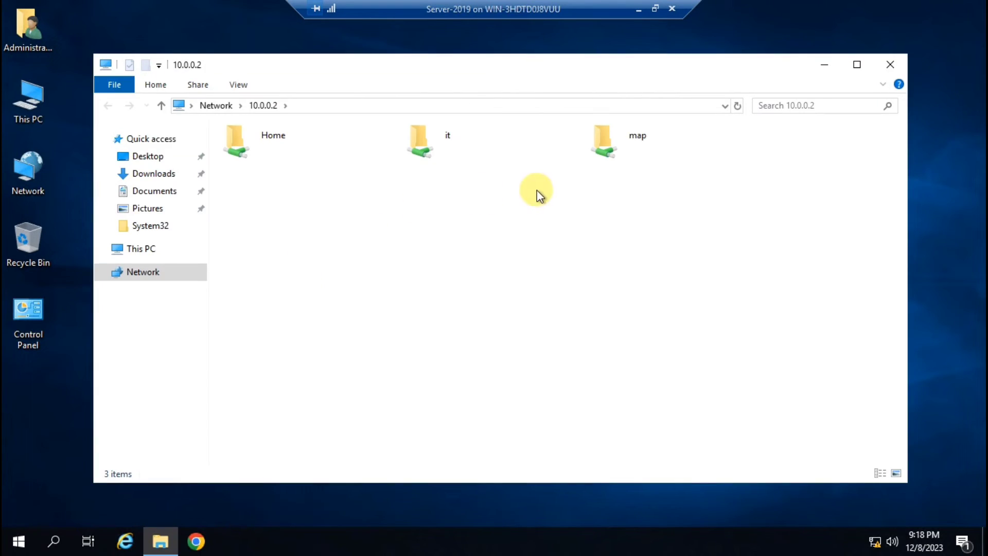
click(661, 131)
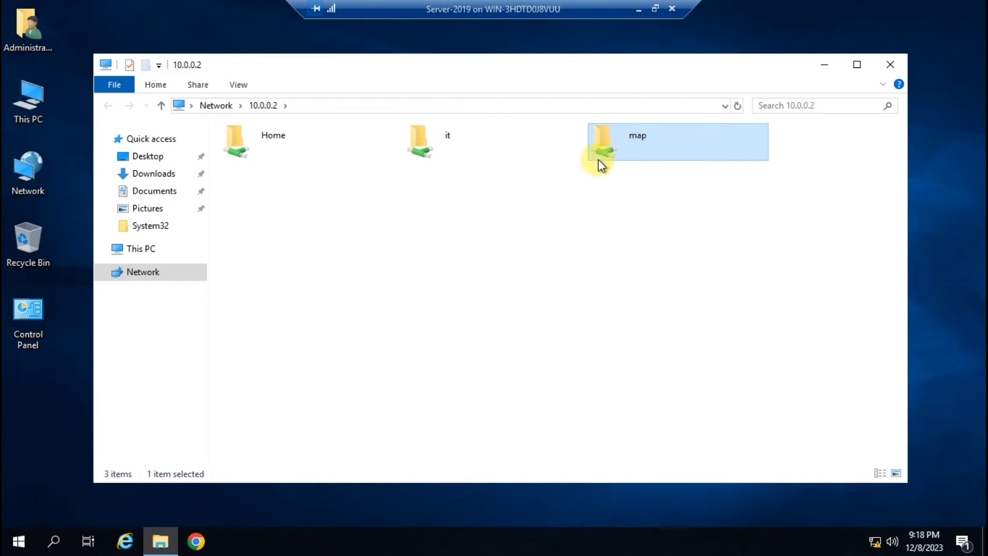
Check the virtual machine's existing drives in This PC and close the open File Explorer windows.
key(super+r)
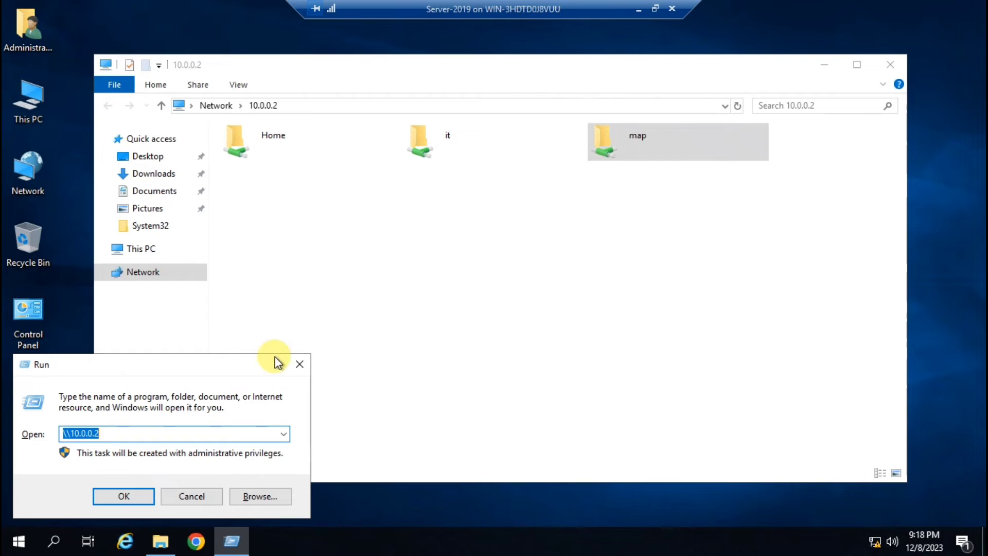
click(299, 364)
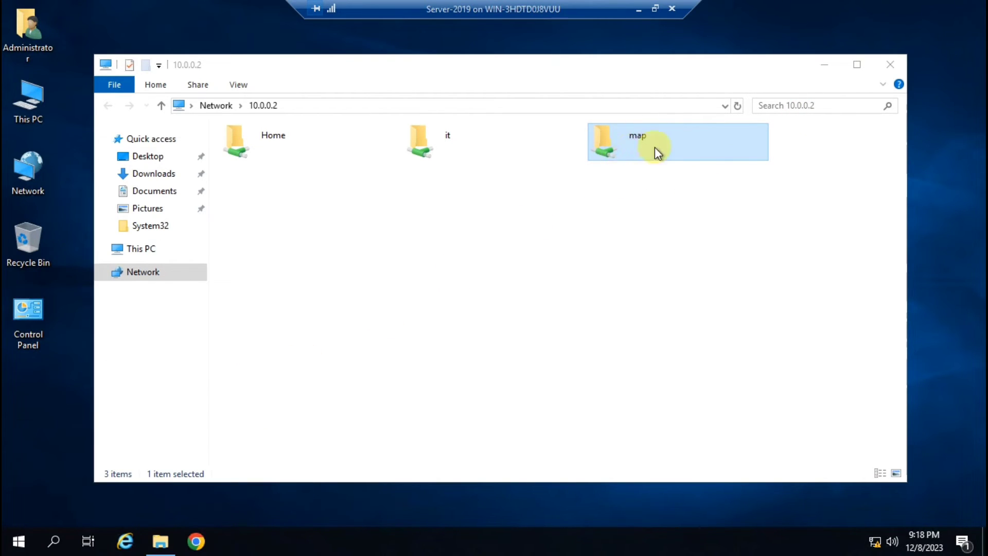
double_click(40, 119)
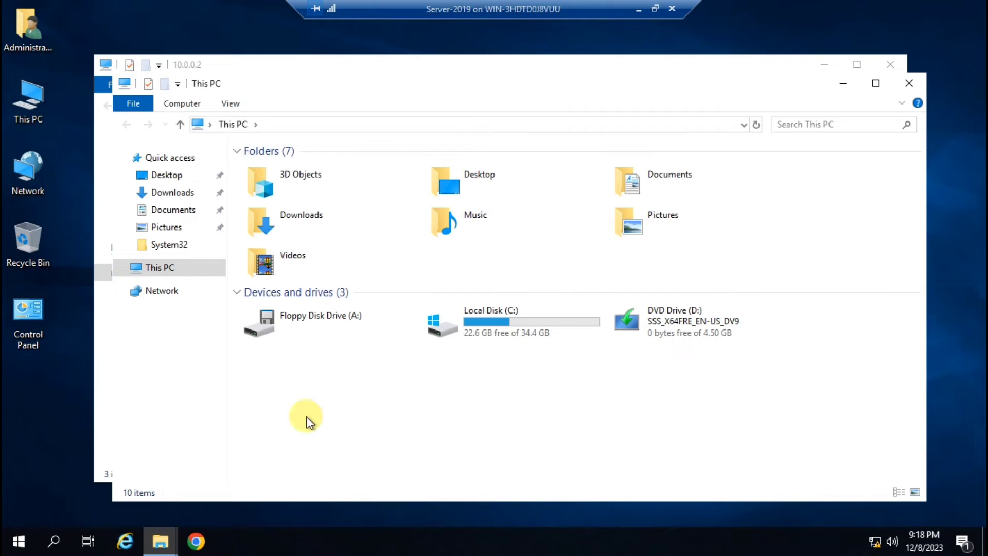
click(889, 65)
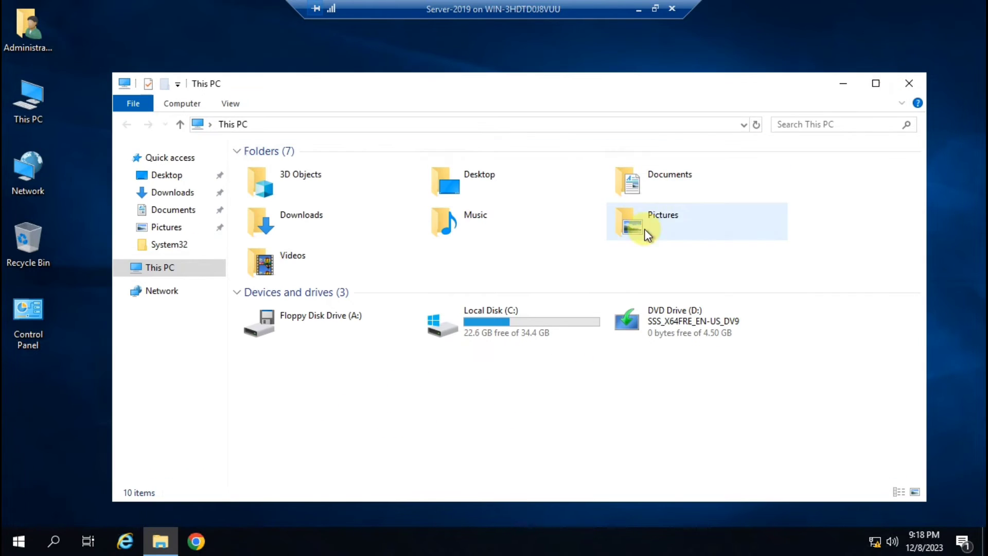
click(909, 83)
Reopen \\10.0.0.2 and map its map share as a network drive with drive letter Z:.
key(super+r)
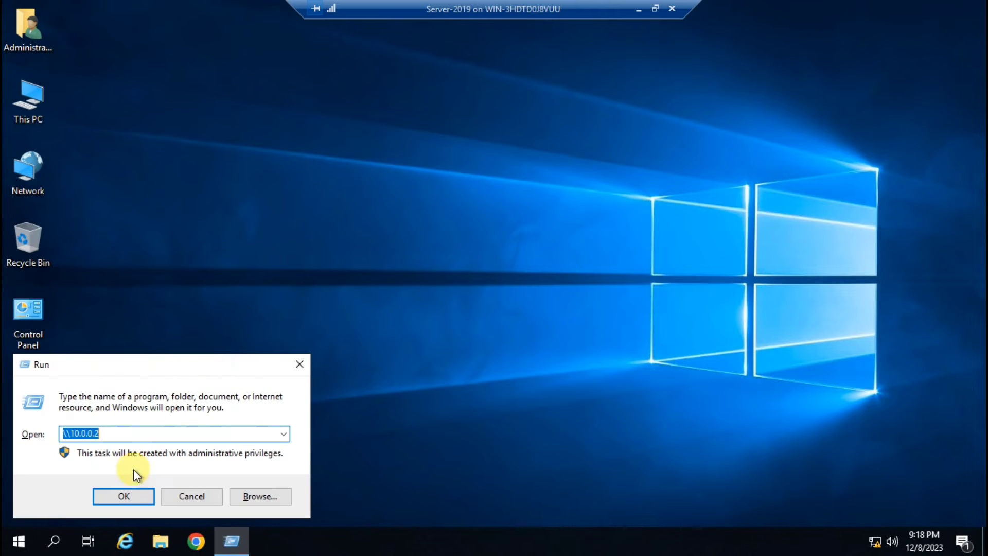
click(130, 496)
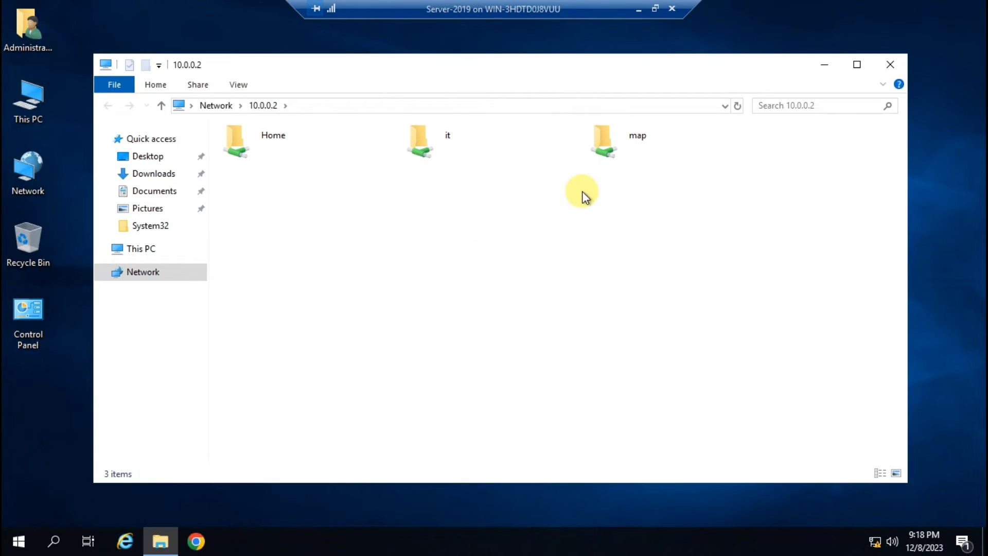
click(629, 143)
right_click(630, 144)
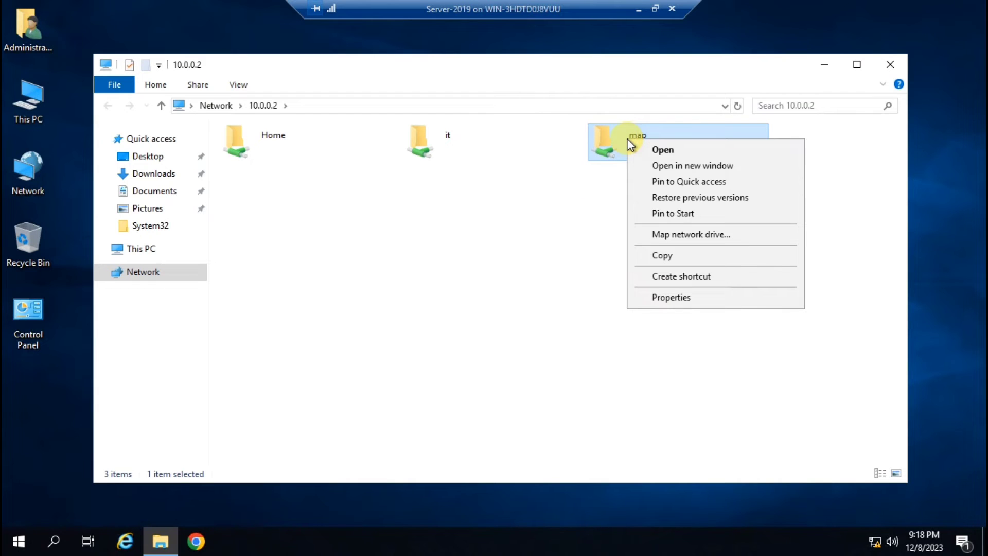
click(738, 235)
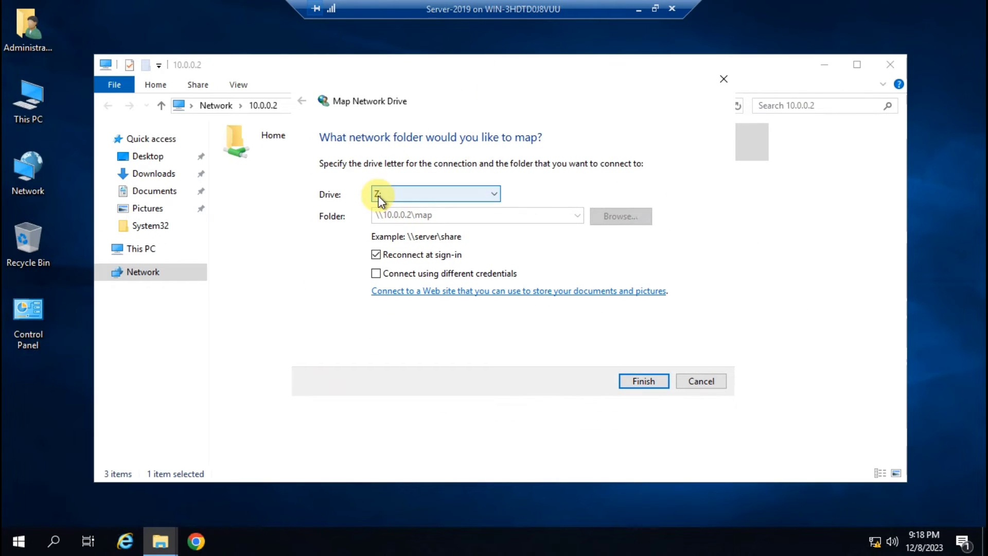
click(495, 193)
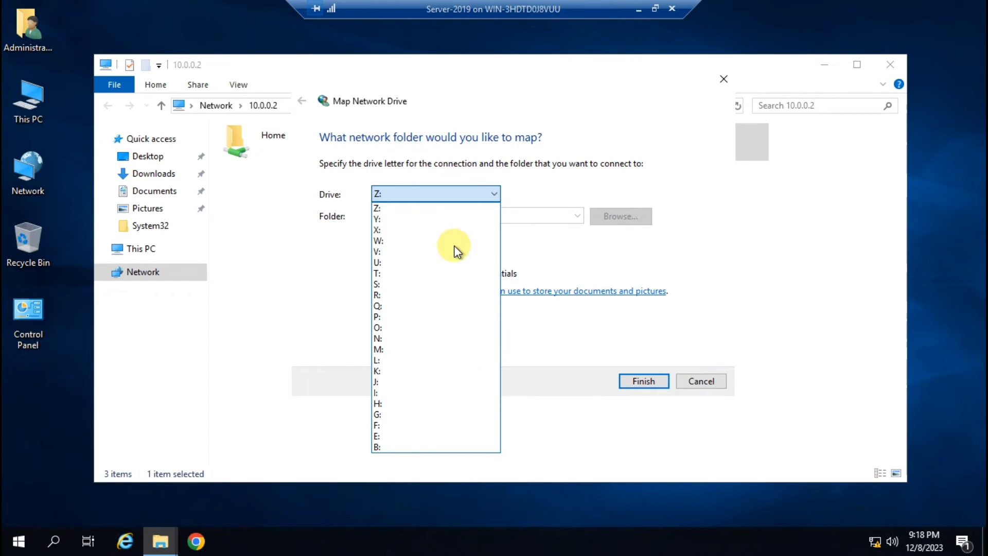
click(451, 211)
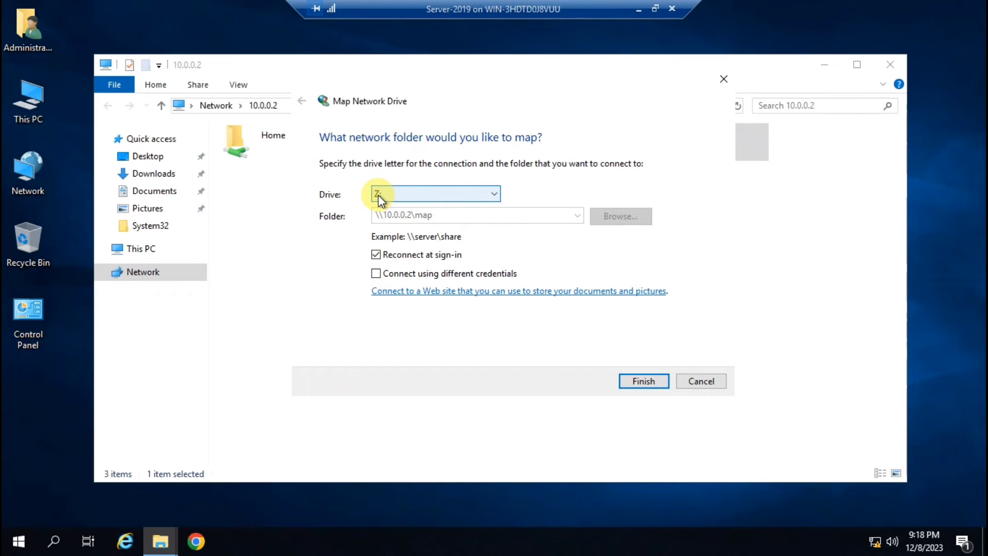
click(477, 195)
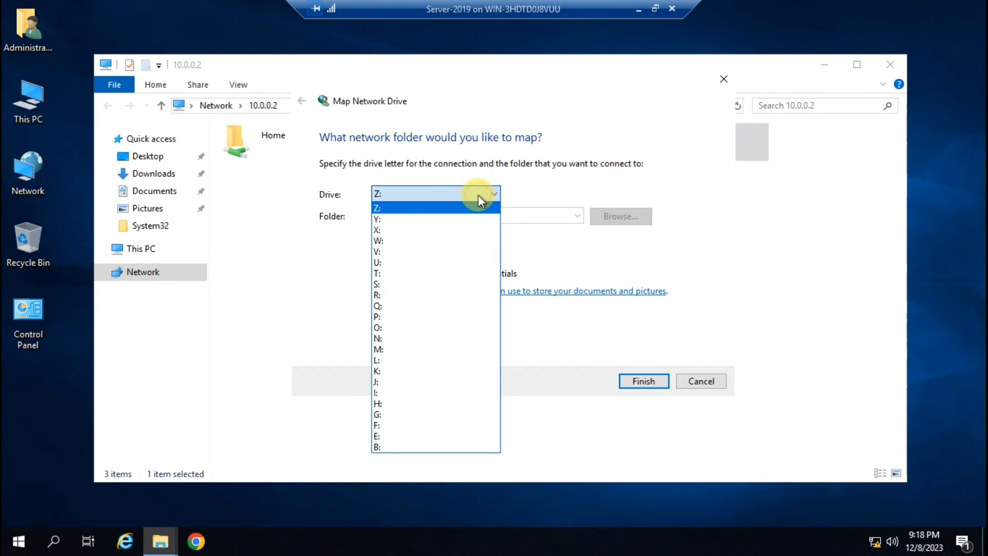
click(420, 207)
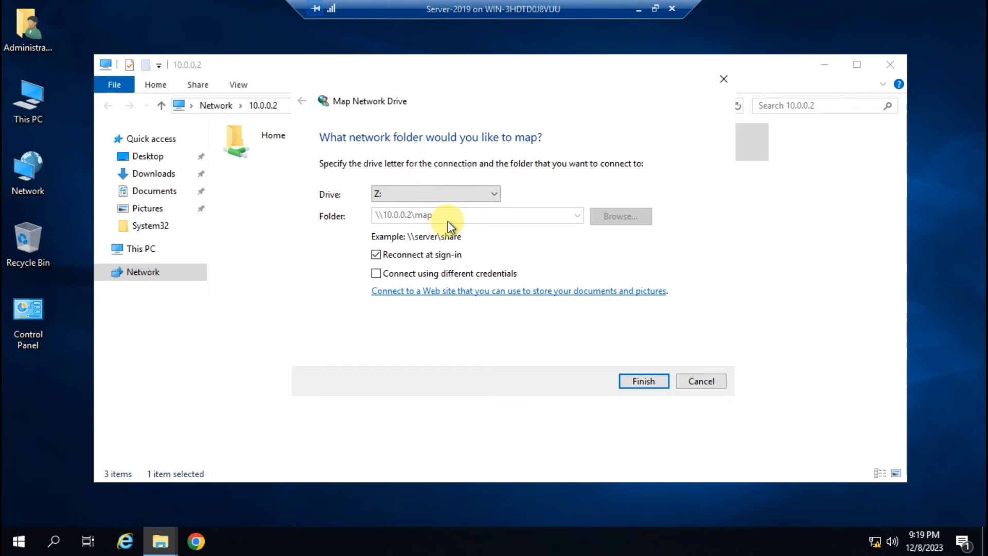
click(645, 384)
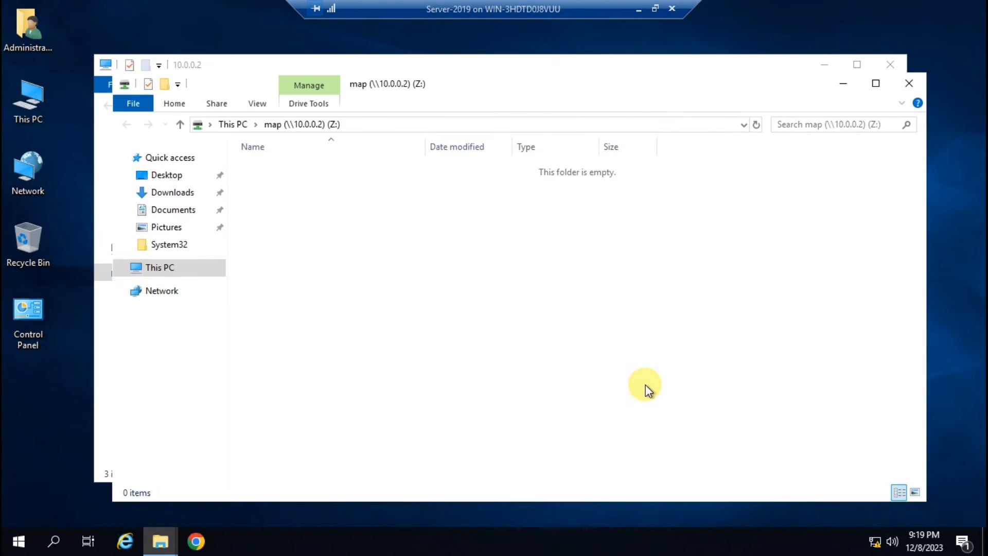
Close the share windows and check the mapped Z: drive under the network locations in This PC.
click(908, 85)
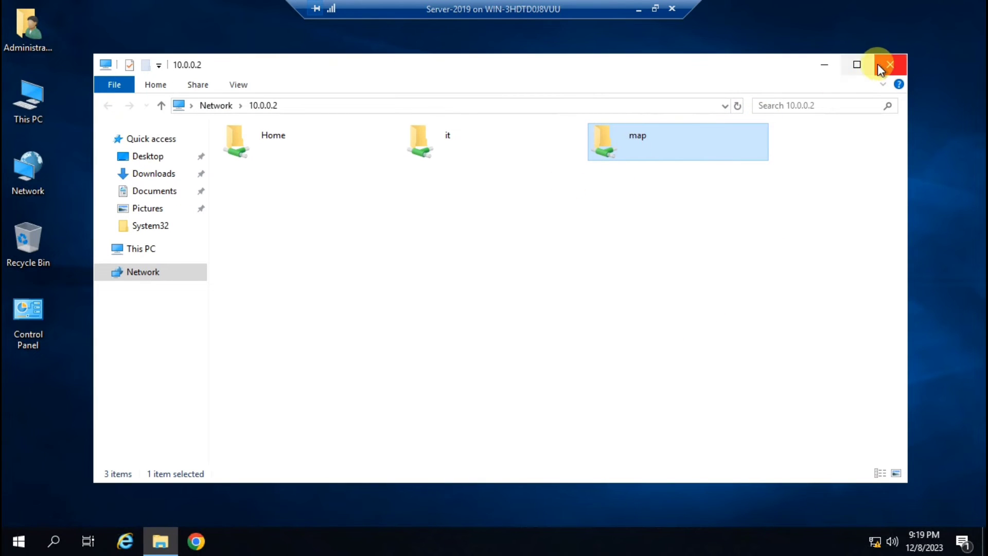
click(881, 66)
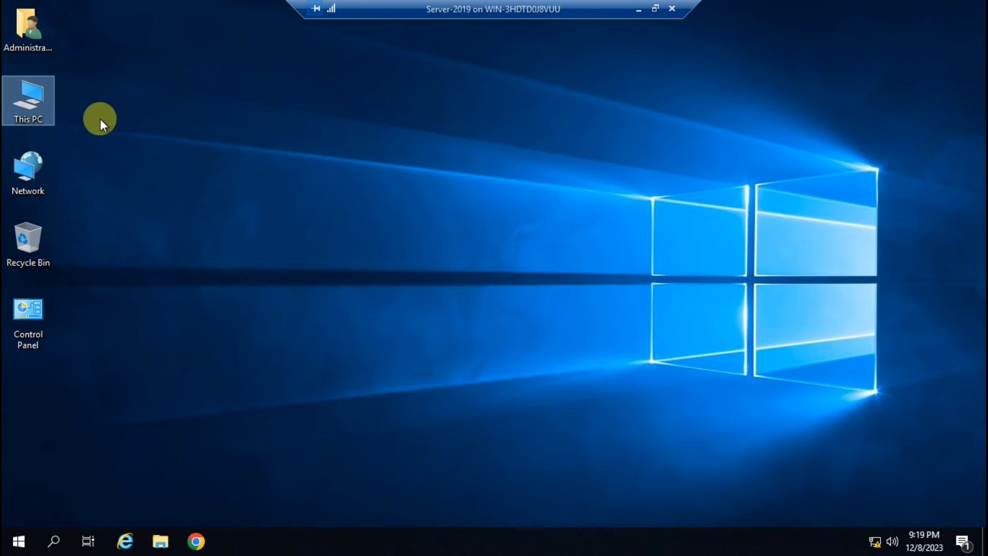
double_click(20, 101)
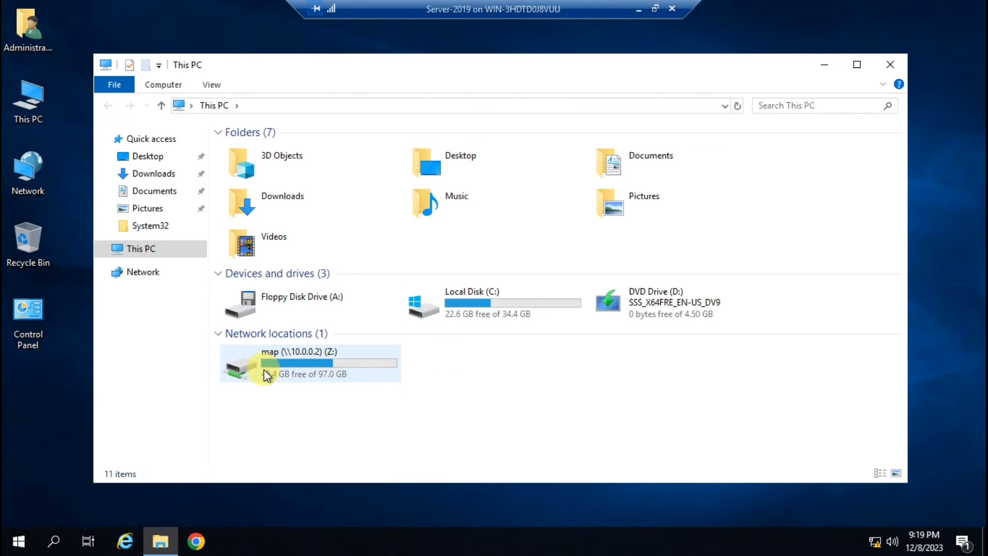
double_click(322, 370)
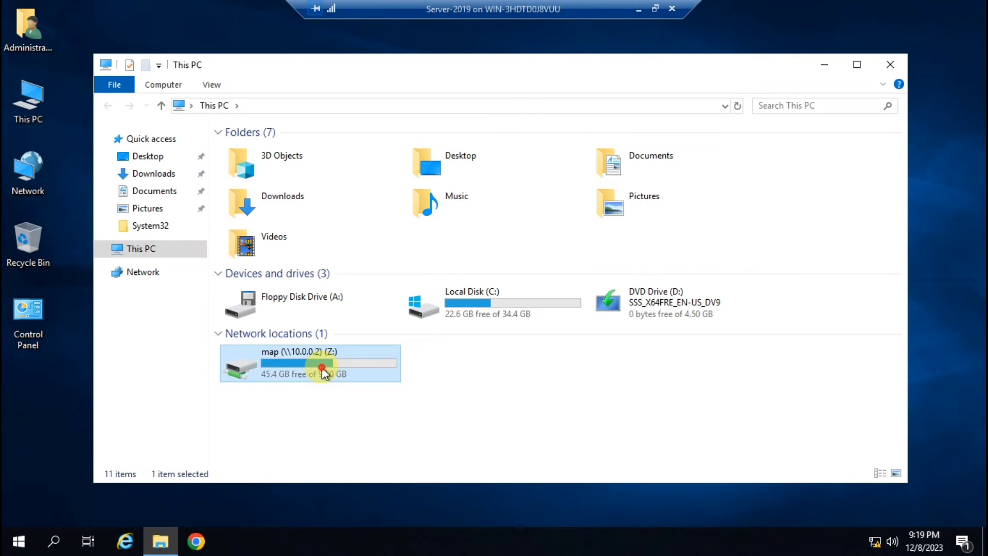
click(108, 106)
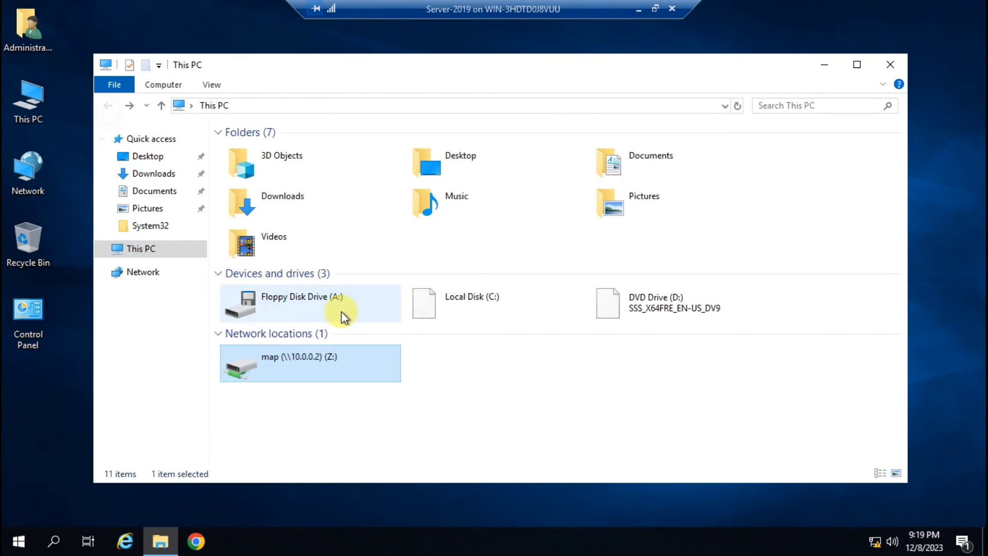
mouse_move(348, 373)
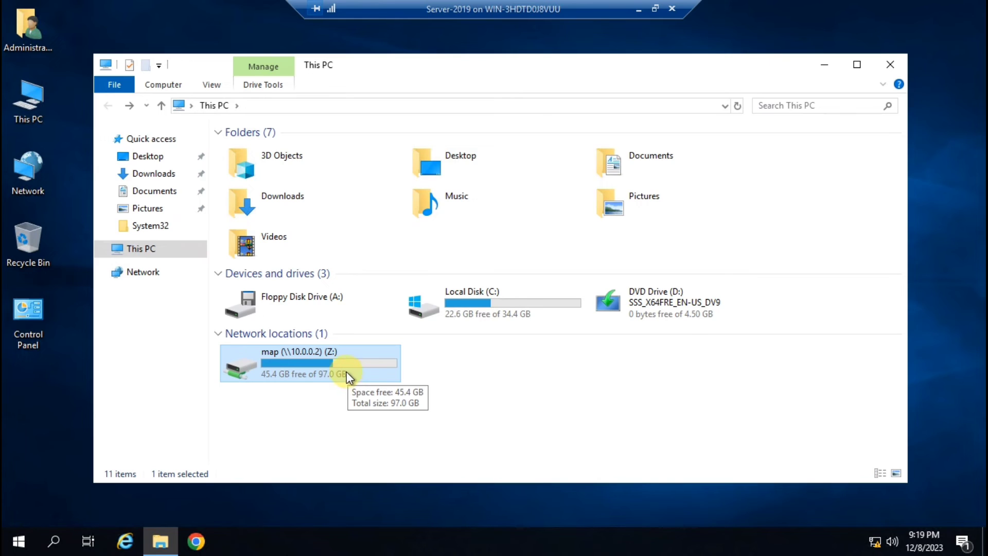
Open the mapped Z: drive and create a new text document named Demo.txt in it.
double_click(307, 363)
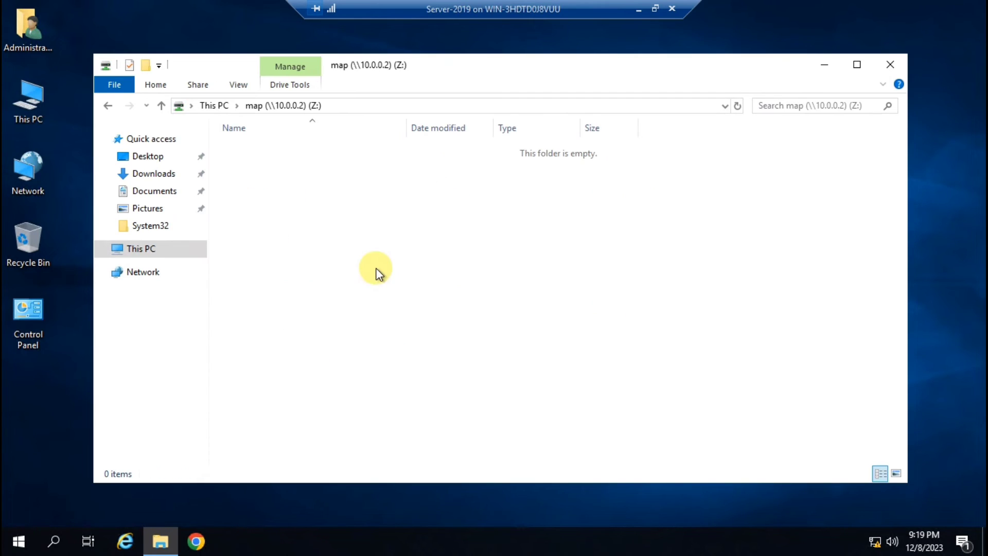
right_click(375, 273)
mouse_move(438, 412)
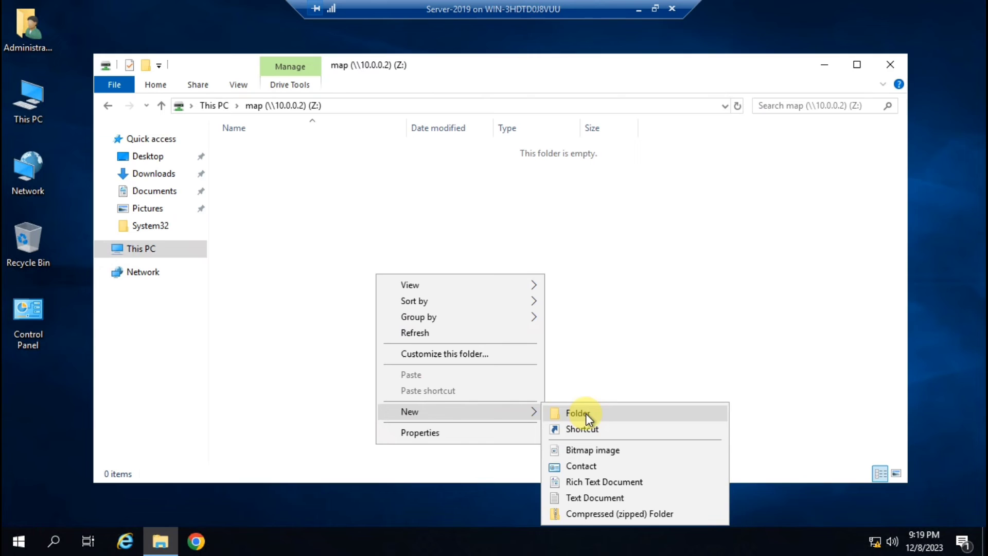
click(595, 498)
text(D)
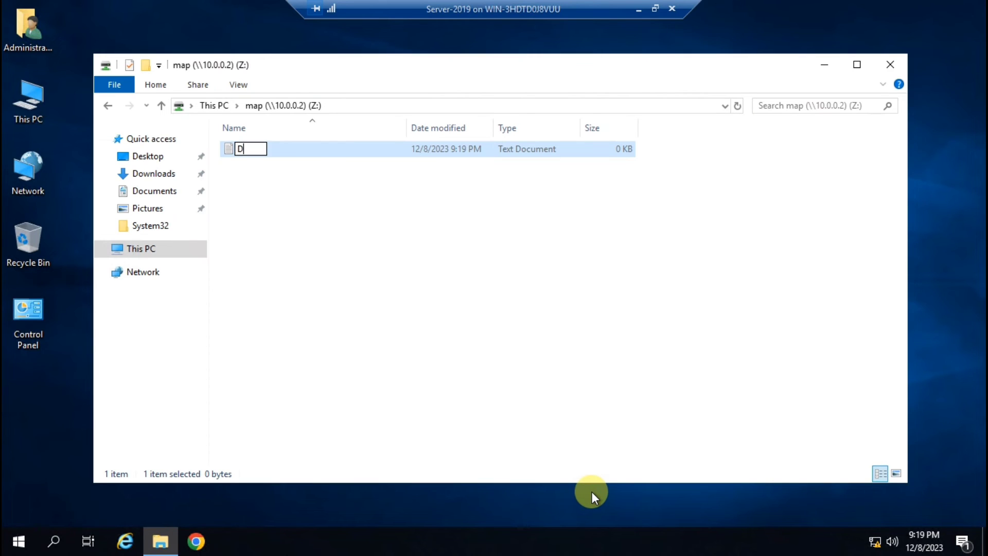
text(emo.txt)
key(Return)
Enter the text AAAAAAAAAAAAAAAA in Demo.txt, then save and close the file.
key(Return)
text(AAAAAAAAAAAAAAAA)
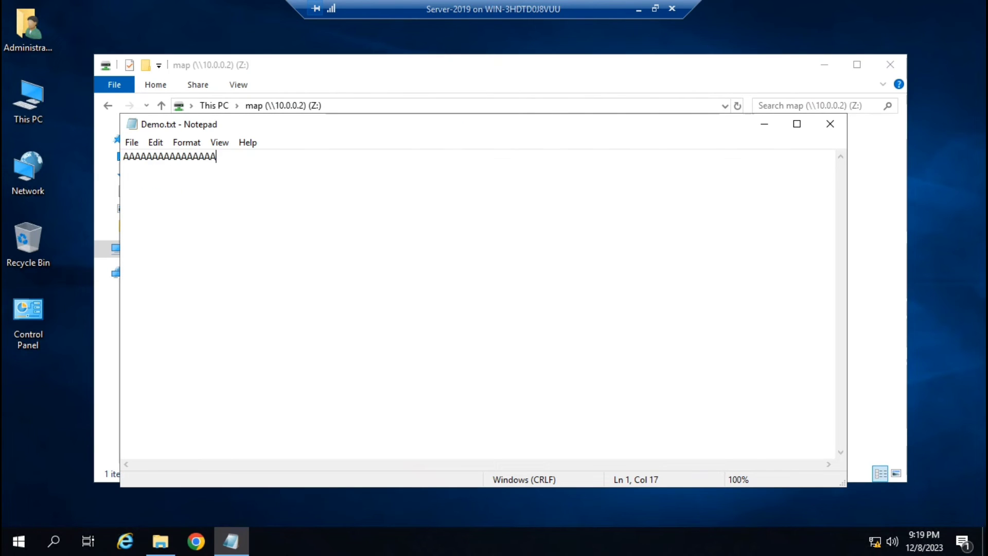
key(alt+F4)
key(Return)
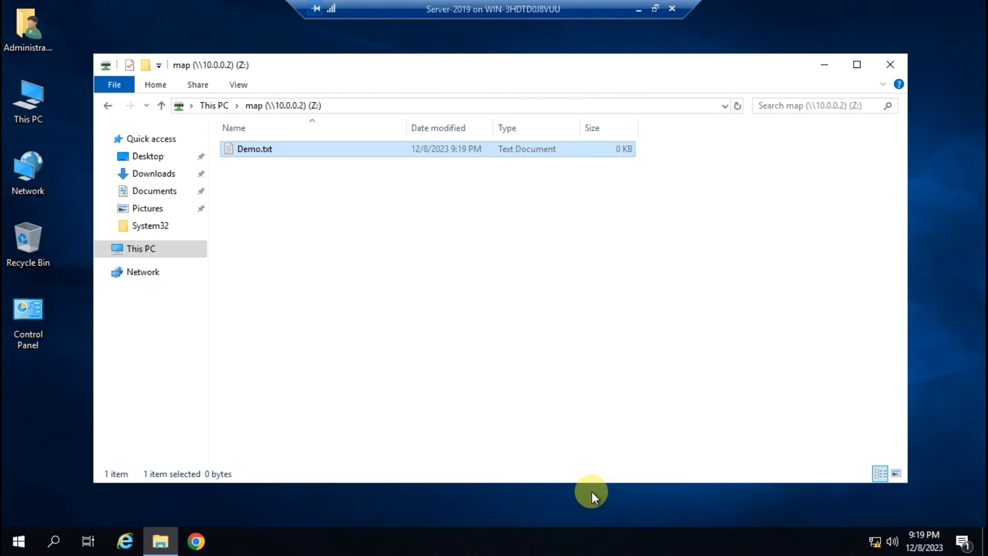
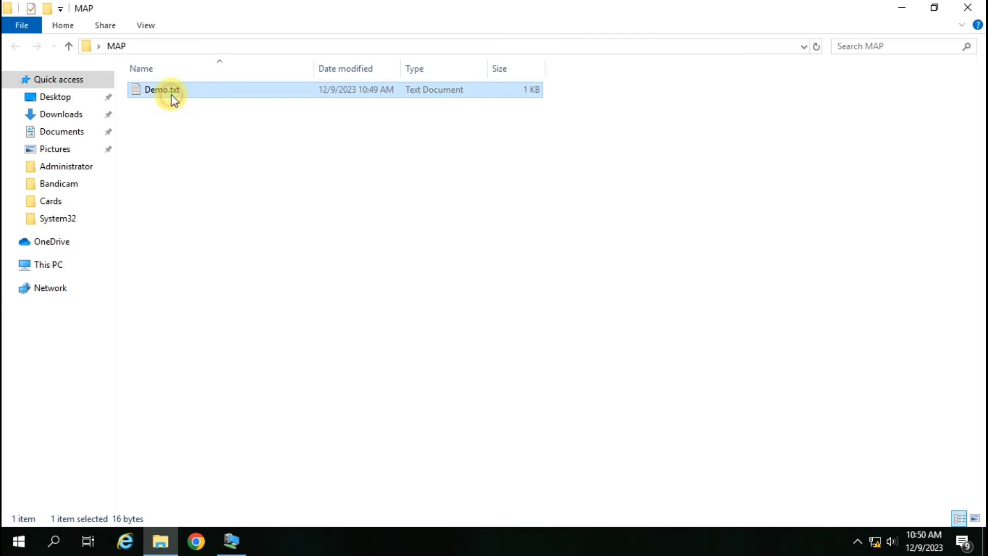
Create a new Microsoft Access Database with its default name in the host's MAP folder and close the folder.
right_click(172, 150)
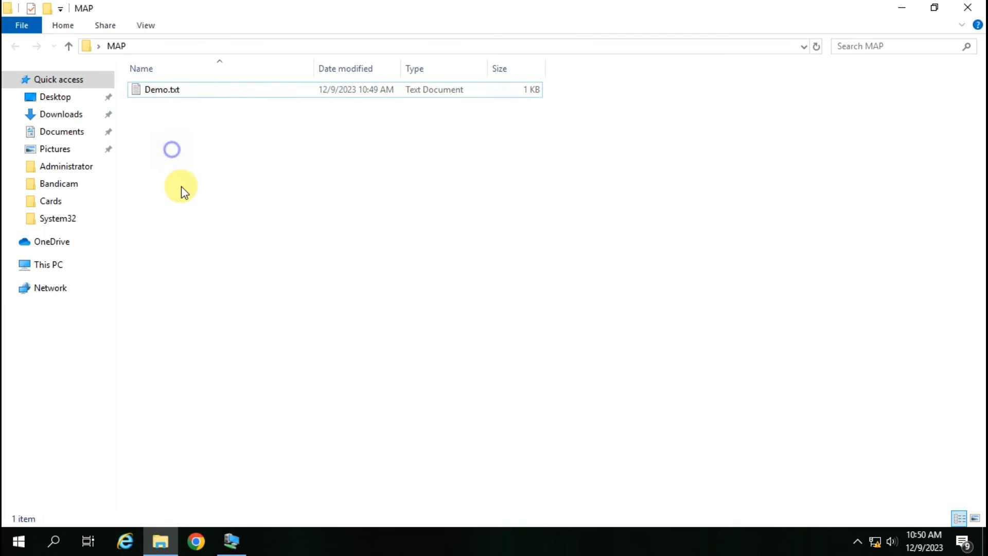
mouse_move(222, 328)
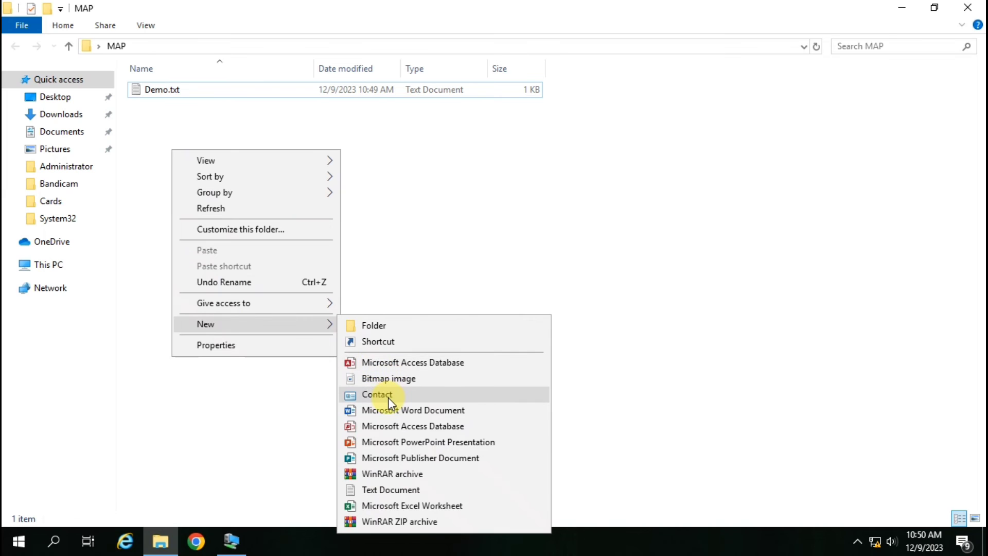
click(389, 362)
click(275, 176)
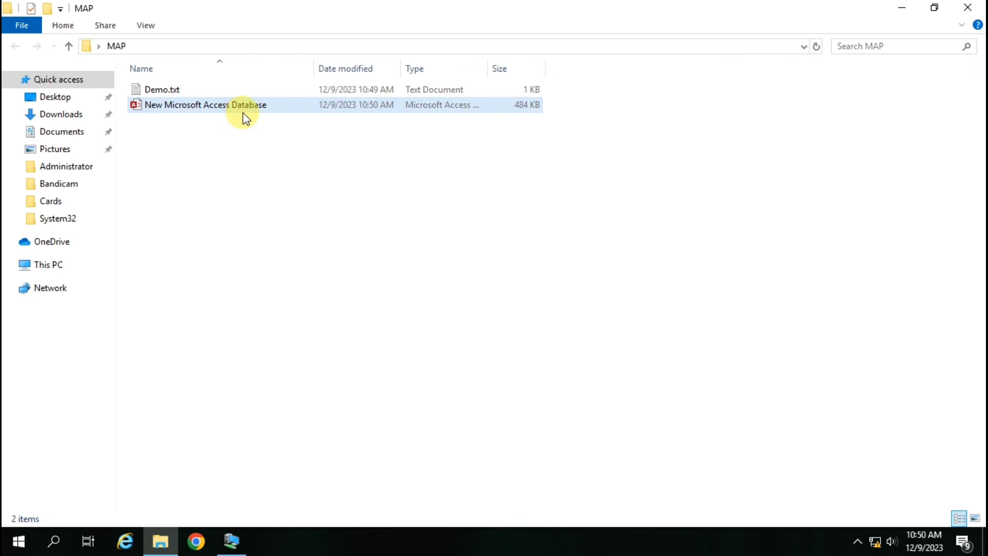
click(968, 7)
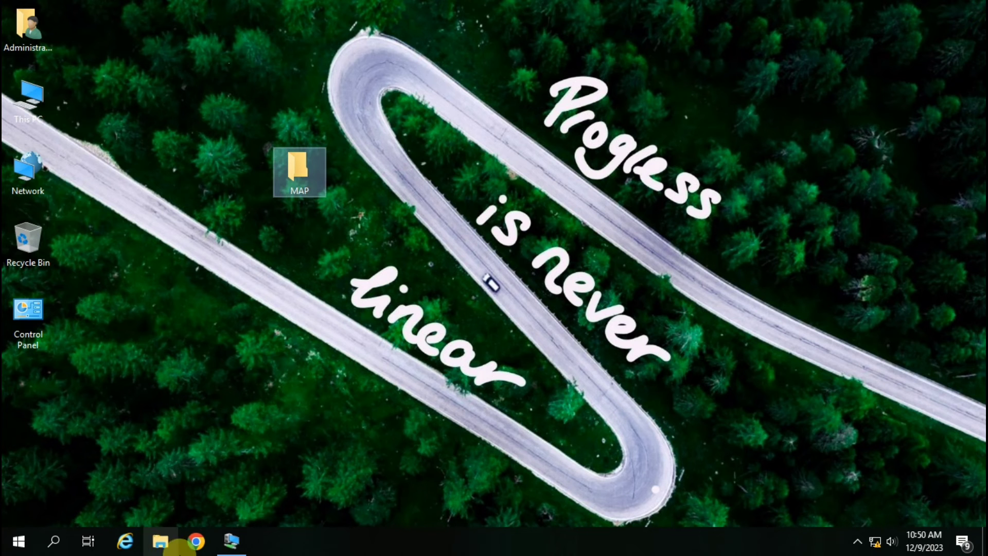
Switch to the Server-2019 virtual machine, check the mapped Z: drive for the new Access database file, and close the window.
click(232, 541)
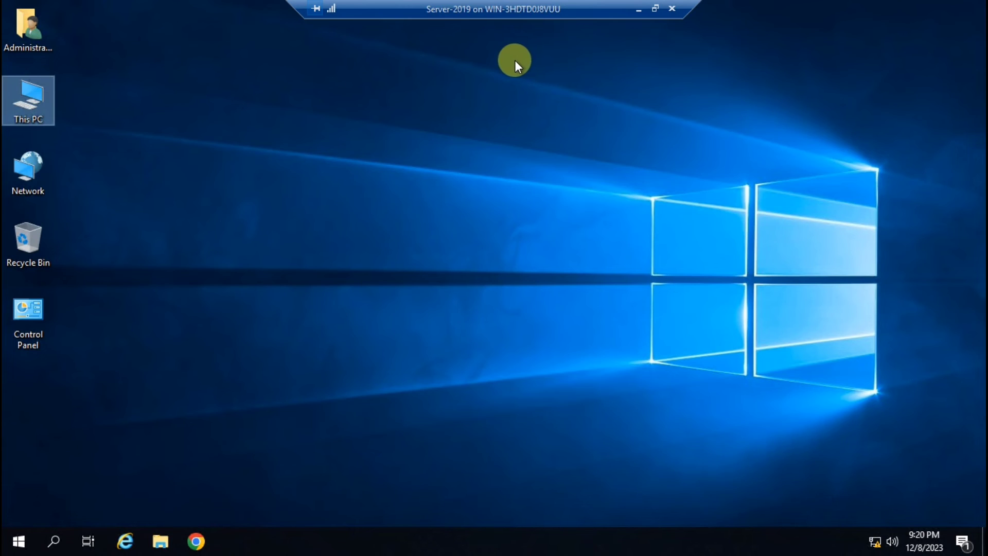
double_click(24, 98)
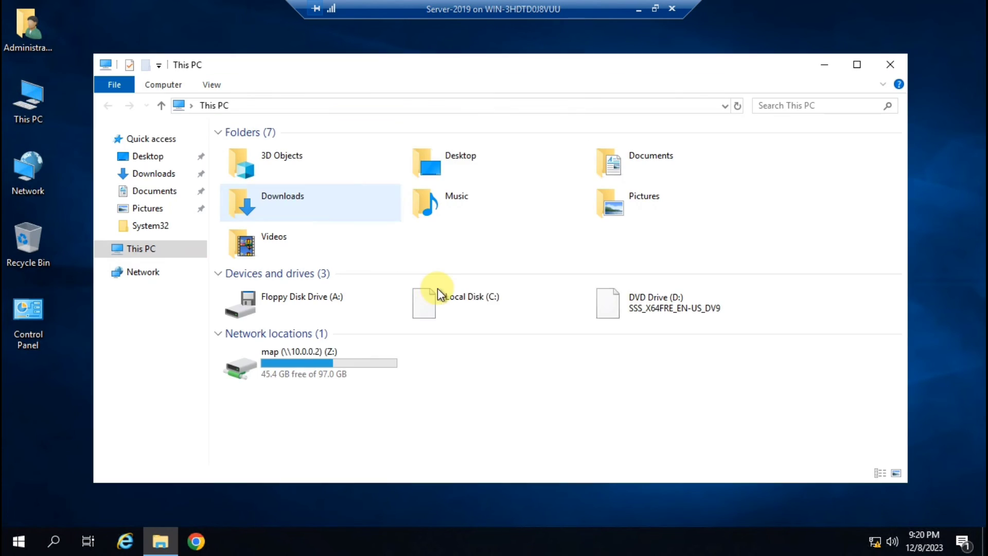
click(314, 364)
double_click(314, 364)
click(296, 164)
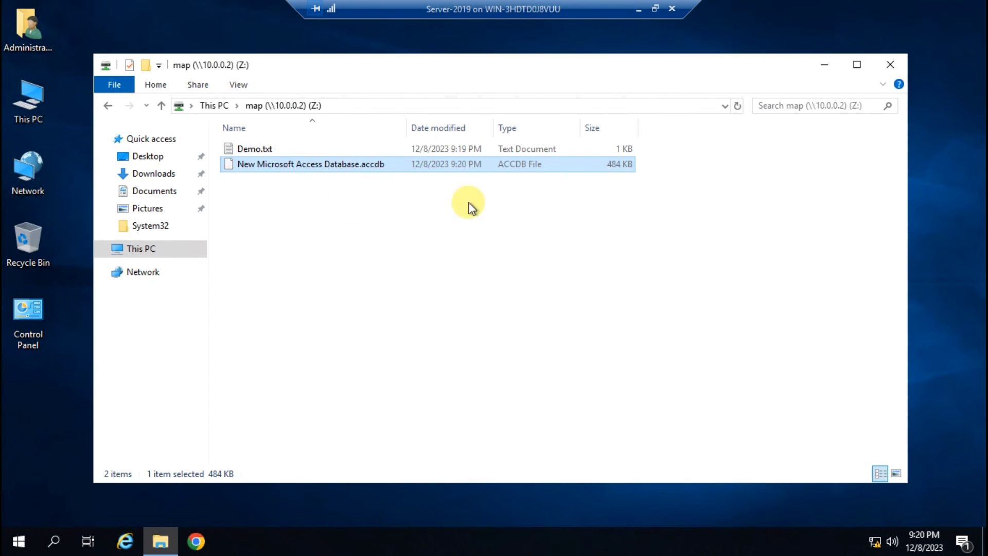
click(893, 65)
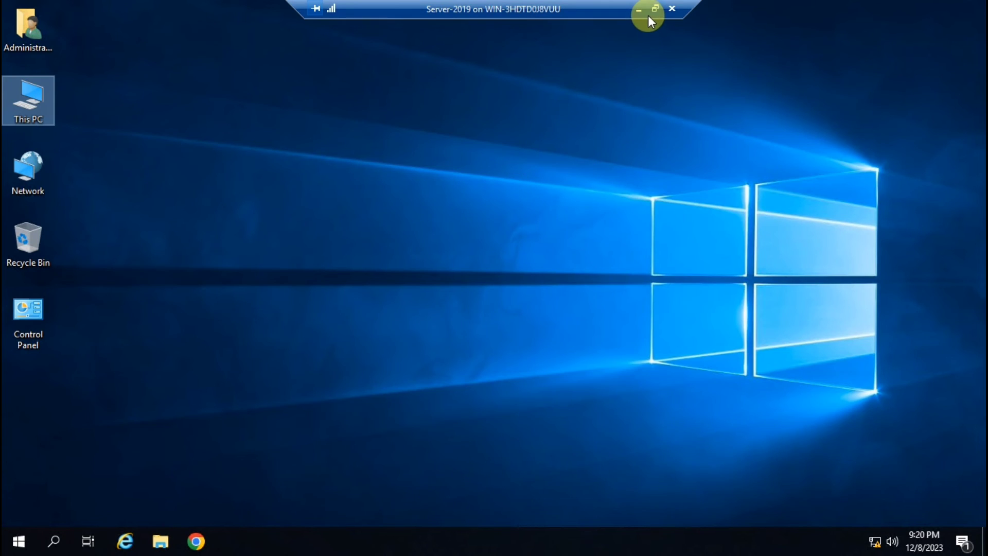